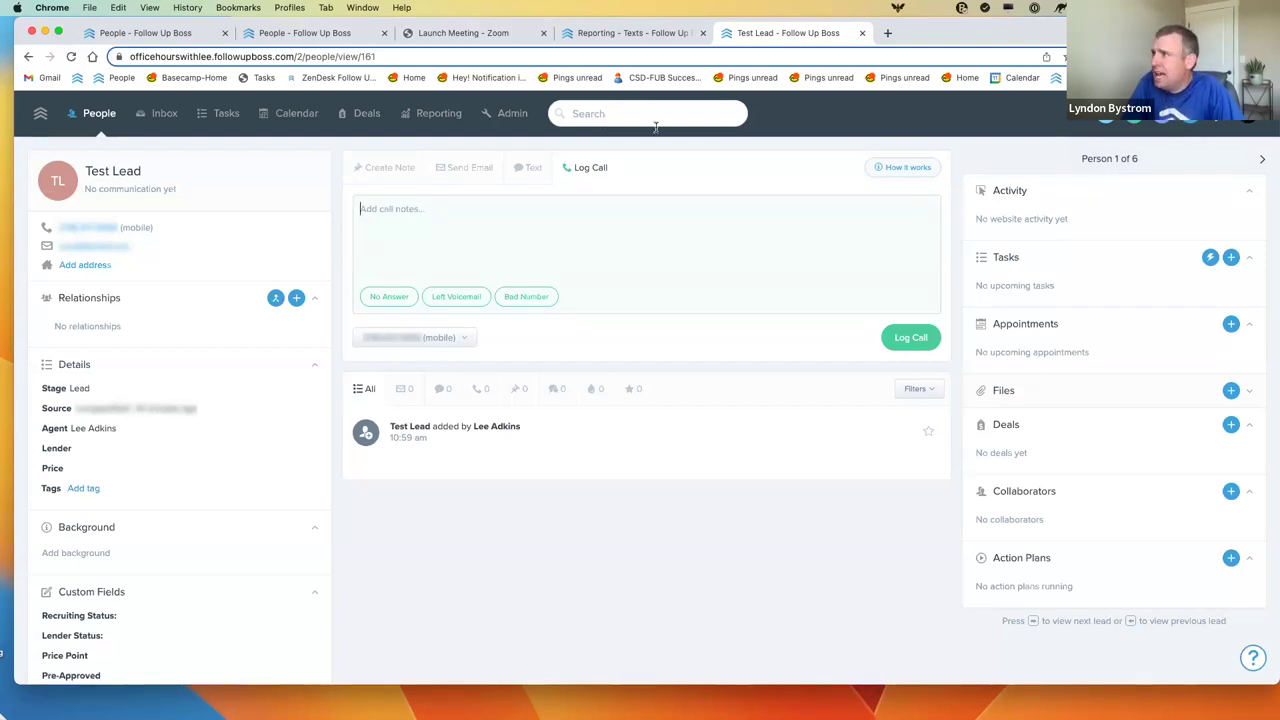
# Open the personal settings and examine the phone number entered in the profile.
pyautogui.click(1247, 119)
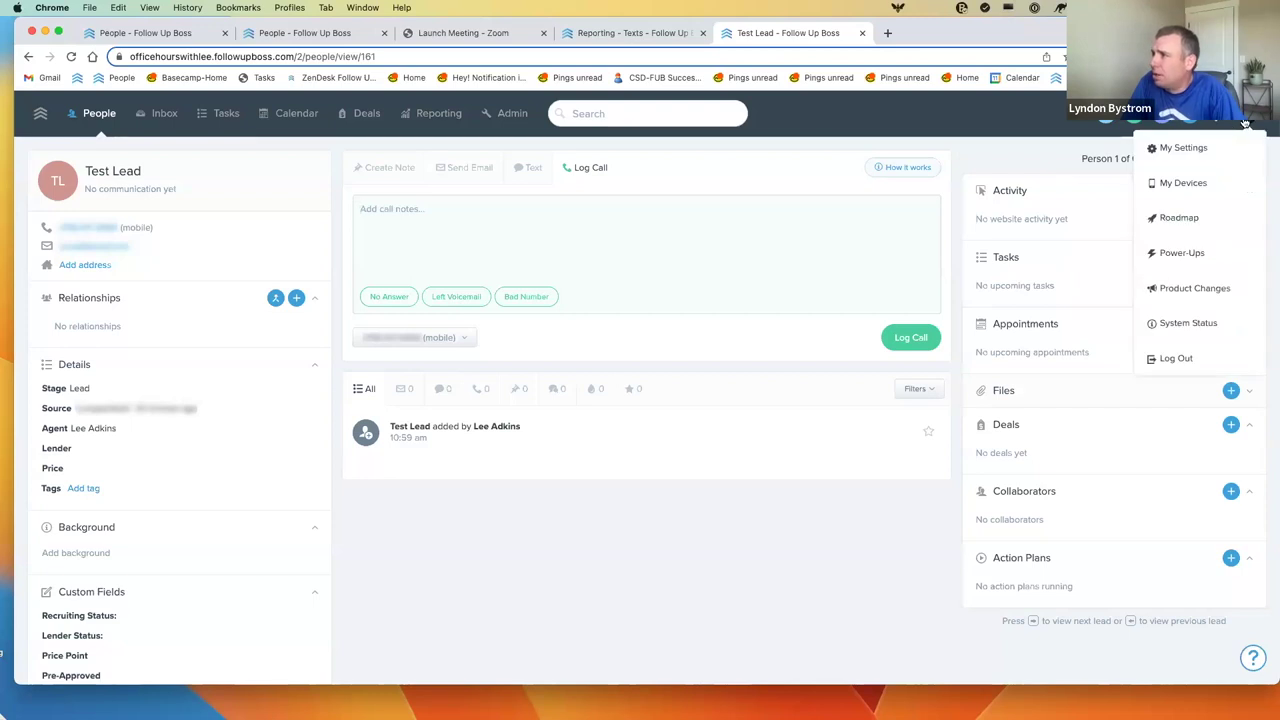
pyautogui.click(1180, 150)
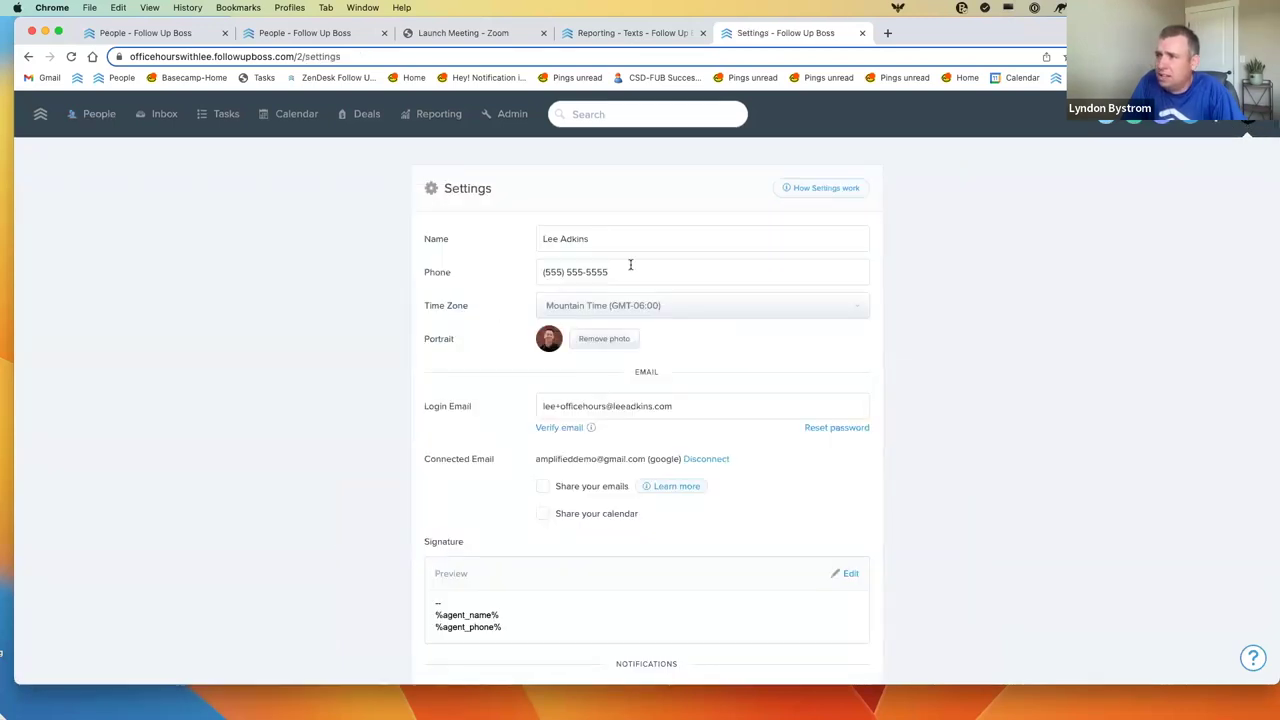
pyautogui.moveTo(637, 271); pyautogui.dragTo(543, 274)
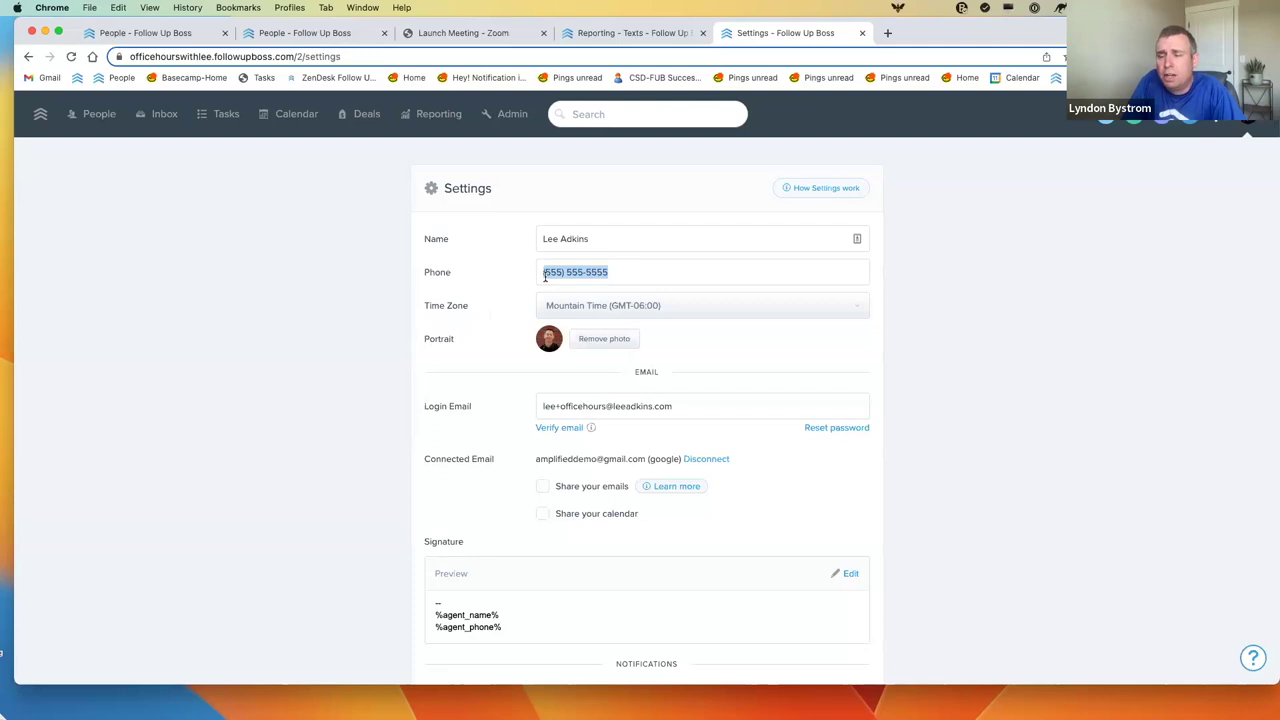
pyautogui.click(630, 276)
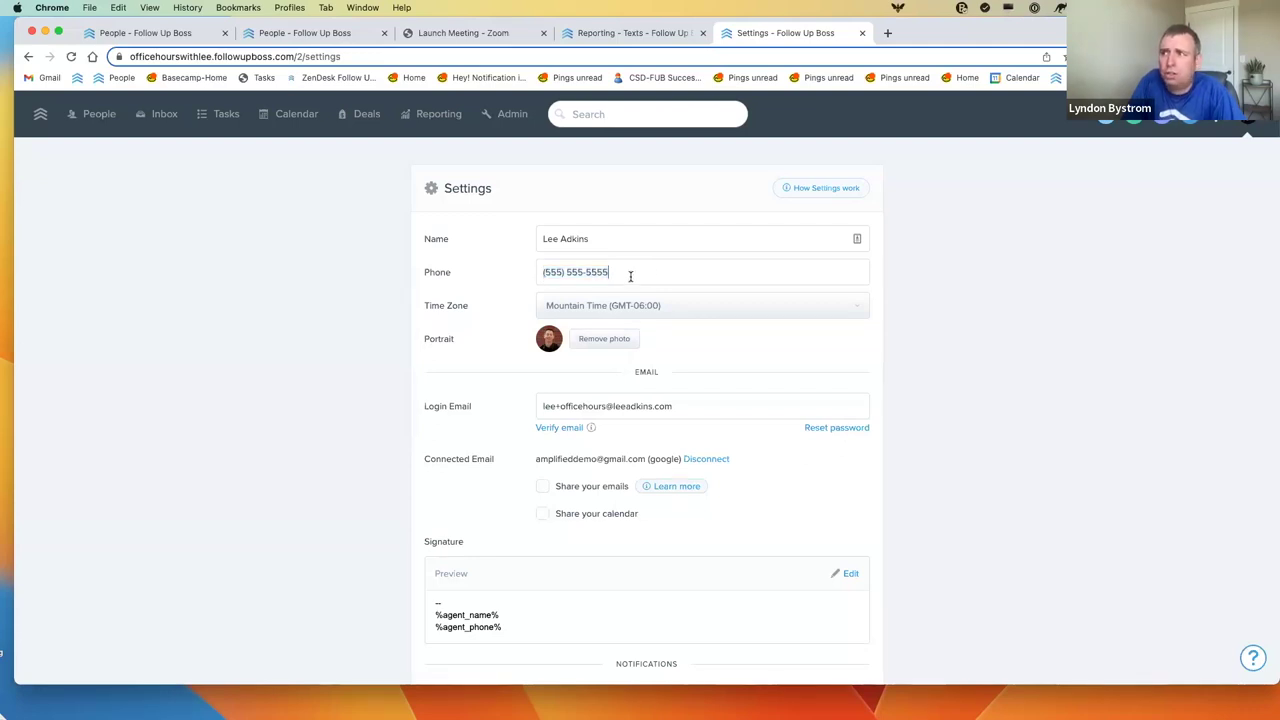
pyautogui.moveTo(630, 276); pyautogui.dragTo(535, 279)
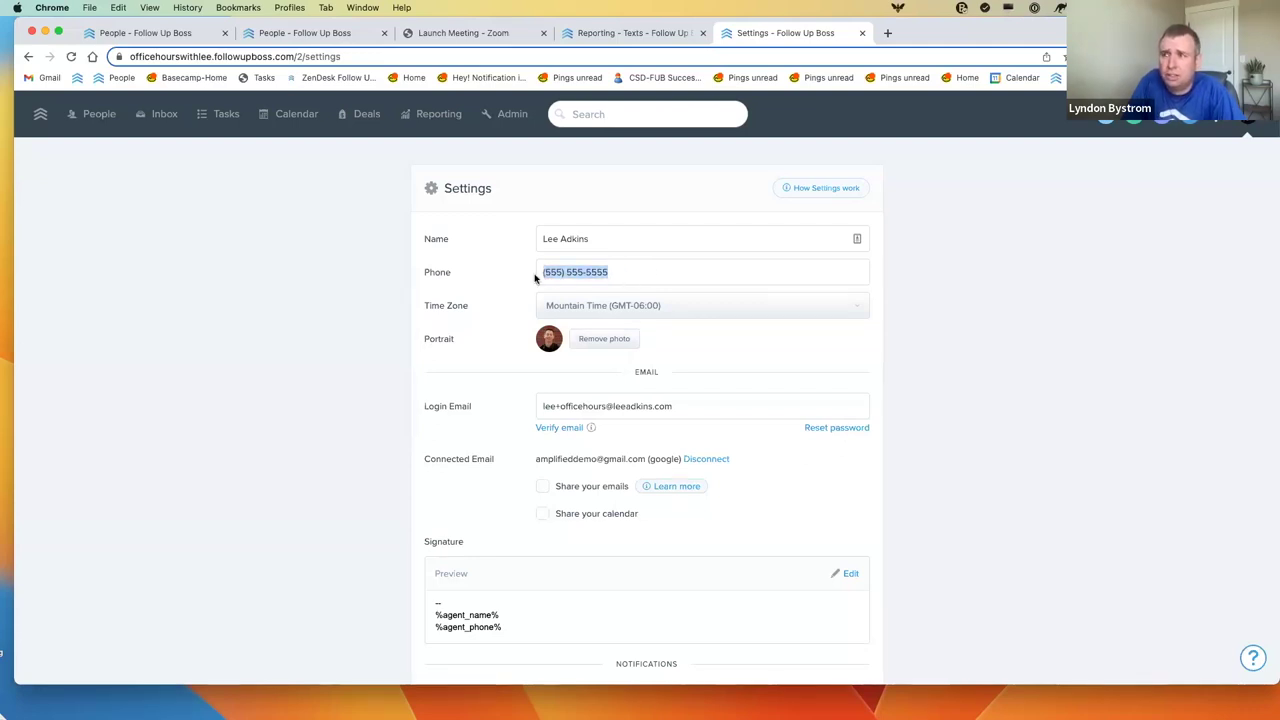
pyautogui.click(623, 275)
pyautogui.moveTo(626, 275); pyautogui.dragTo(537, 274)
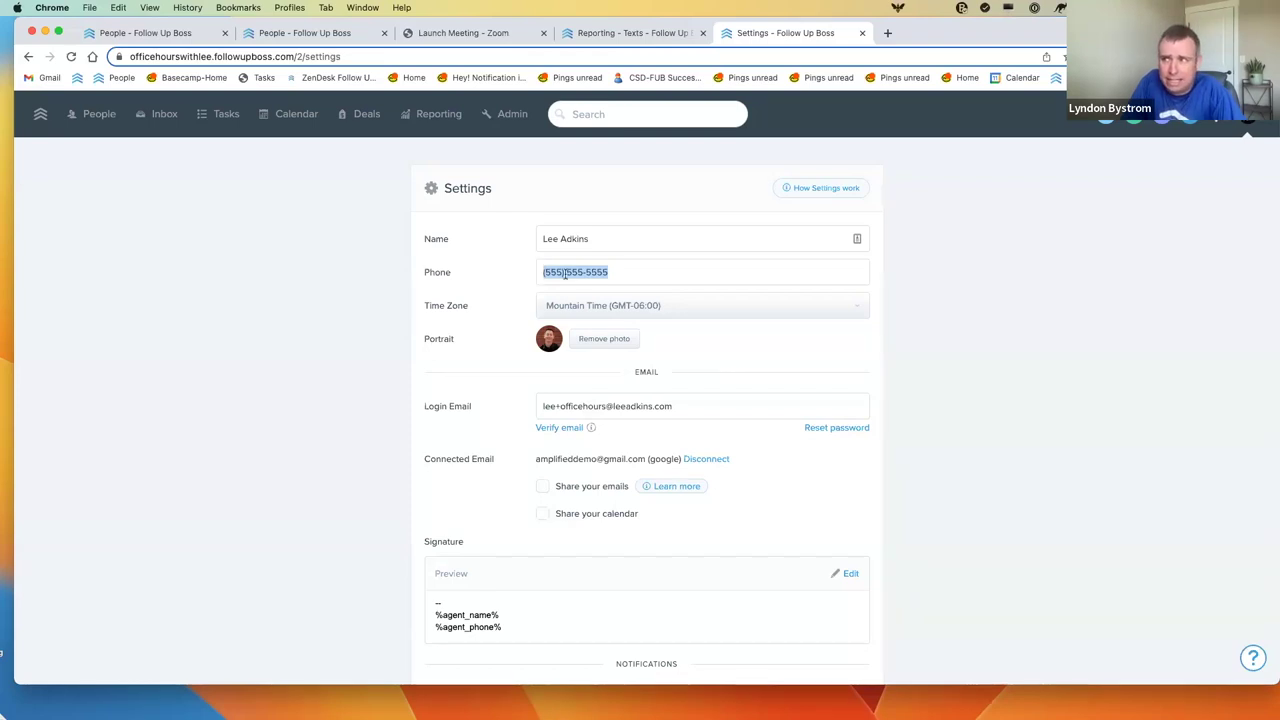
pyautogui.click(617, 272)
pyautogui.moveTo(617, 272); pyautogui.dragTo(542, 274)
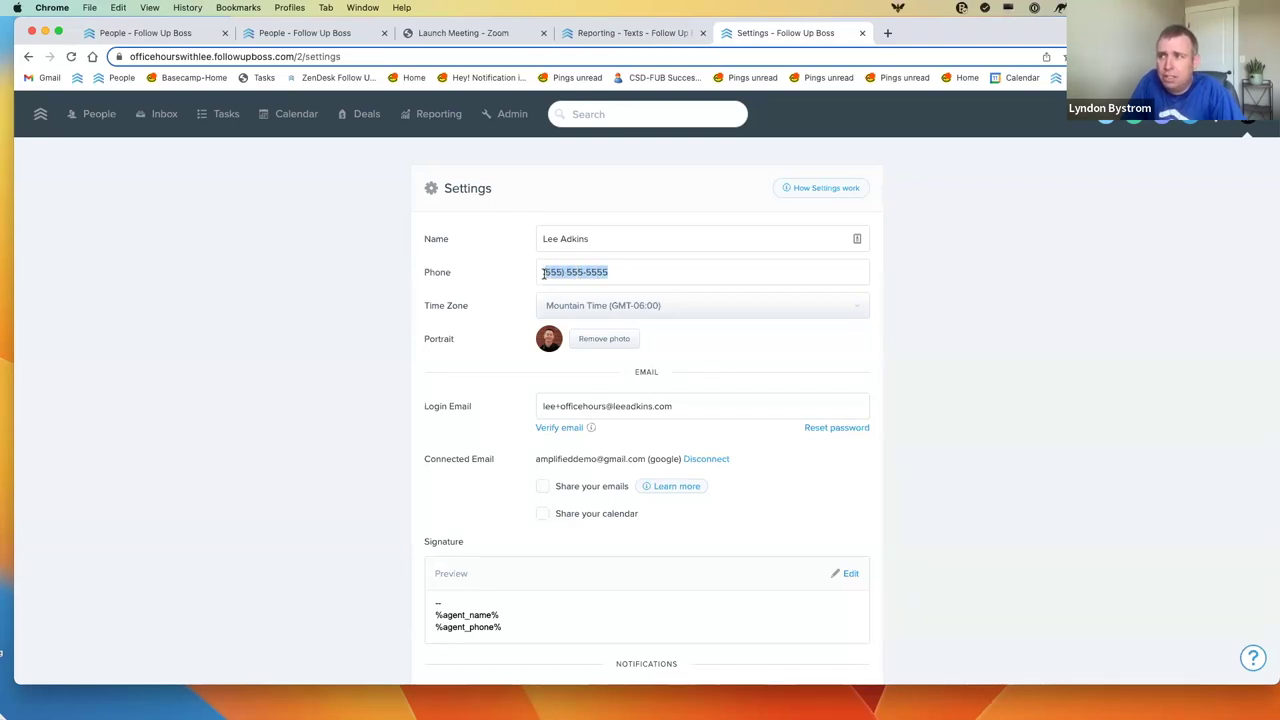
# Examine the personal number assigned in the My Number section of the settings.
pyautogui.scroll(-2, 543, 272)
pyautogui.scroll(-5, 543, 272)
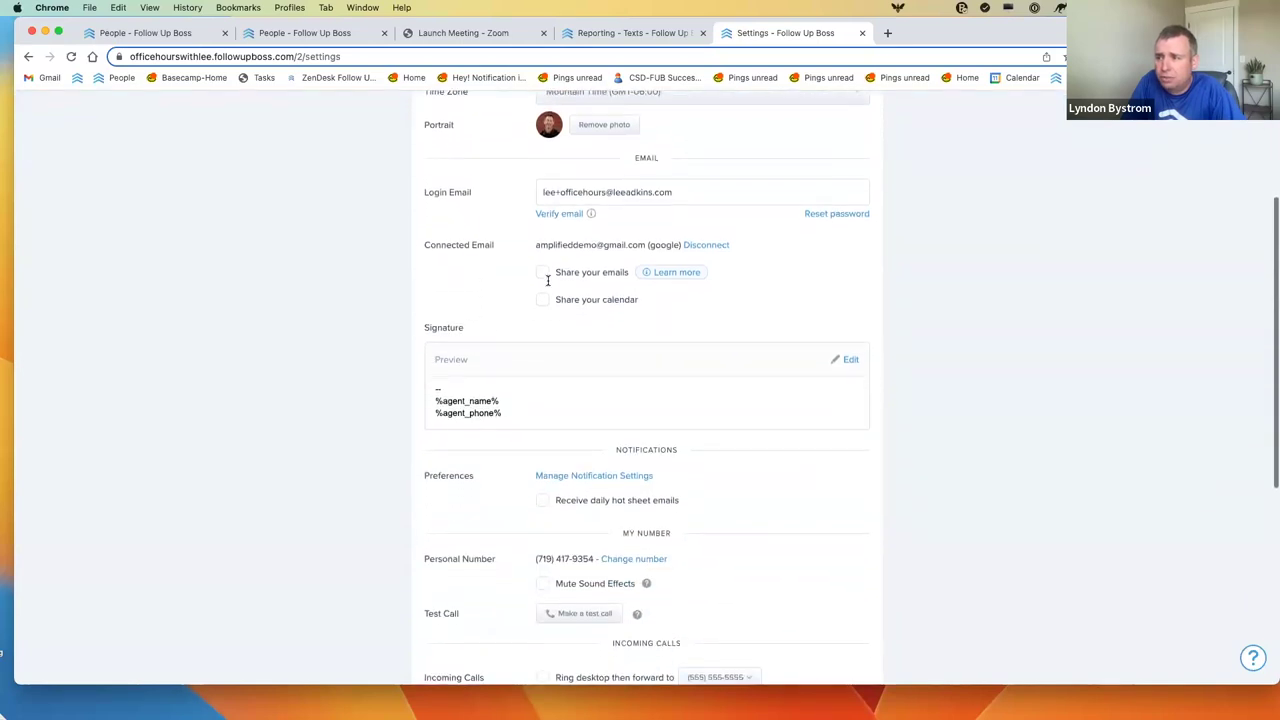
pyautogui.moveTo(528, 422); pyautogui.dragTo(592, 424)
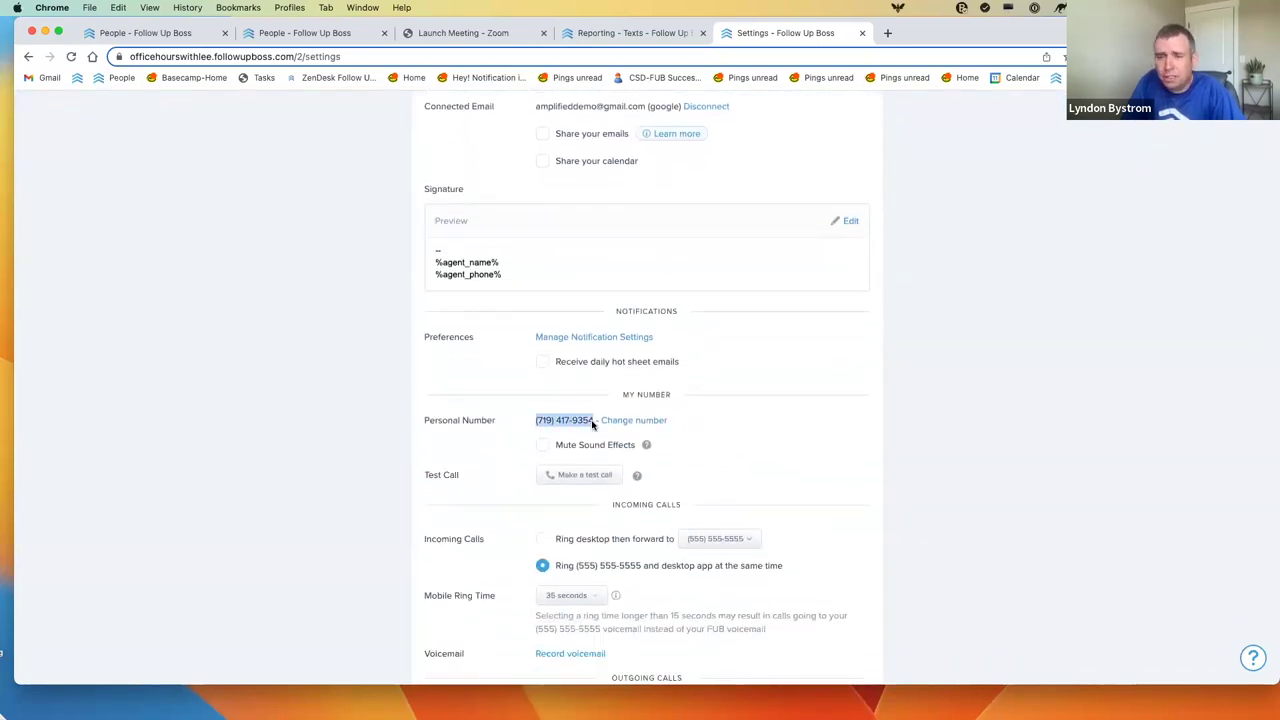
pyautogui.click(528, 422)
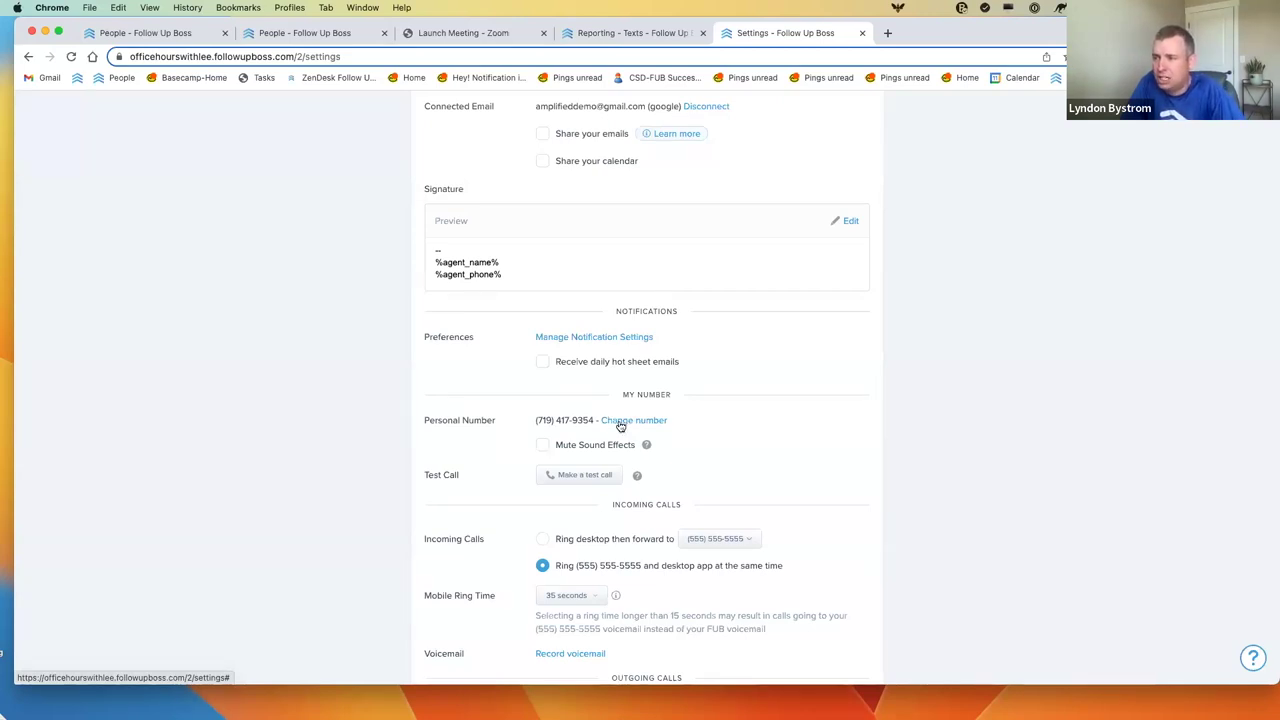
pyautogui.moveTo(523, 422); pyautogui.dragTo(593, 425)
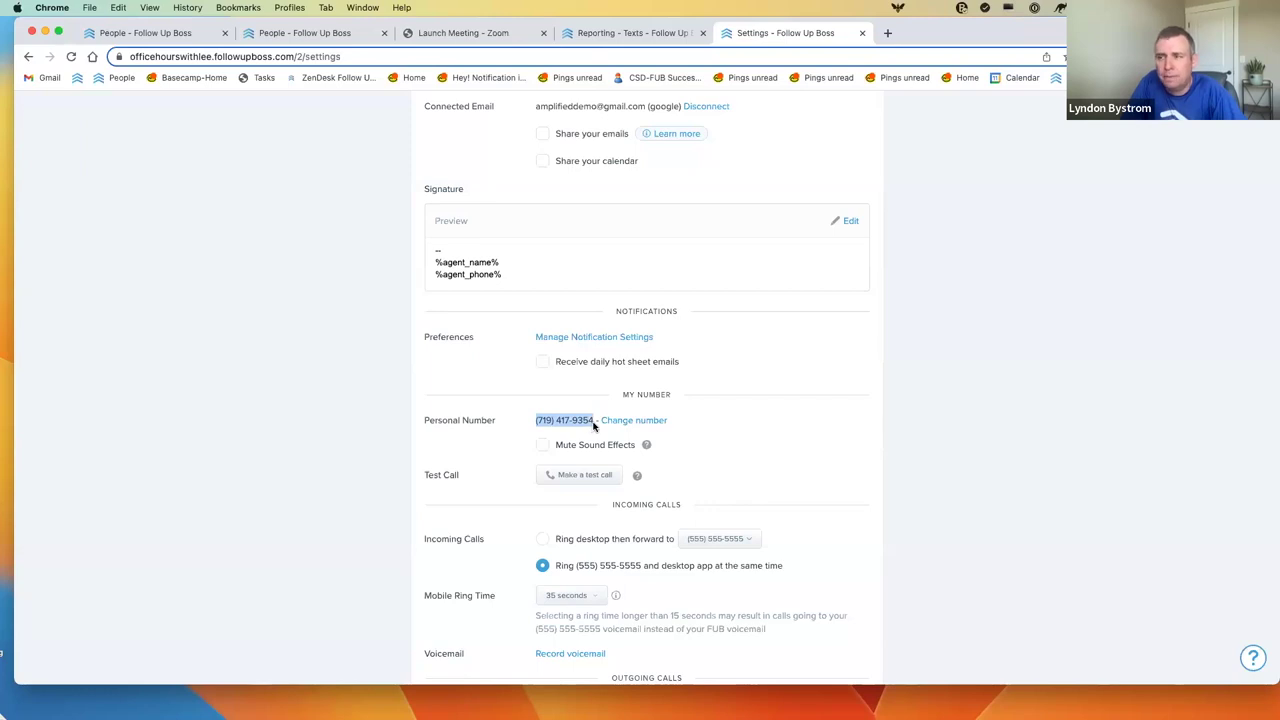
pyautogui.scroll(-3, 593, 425)
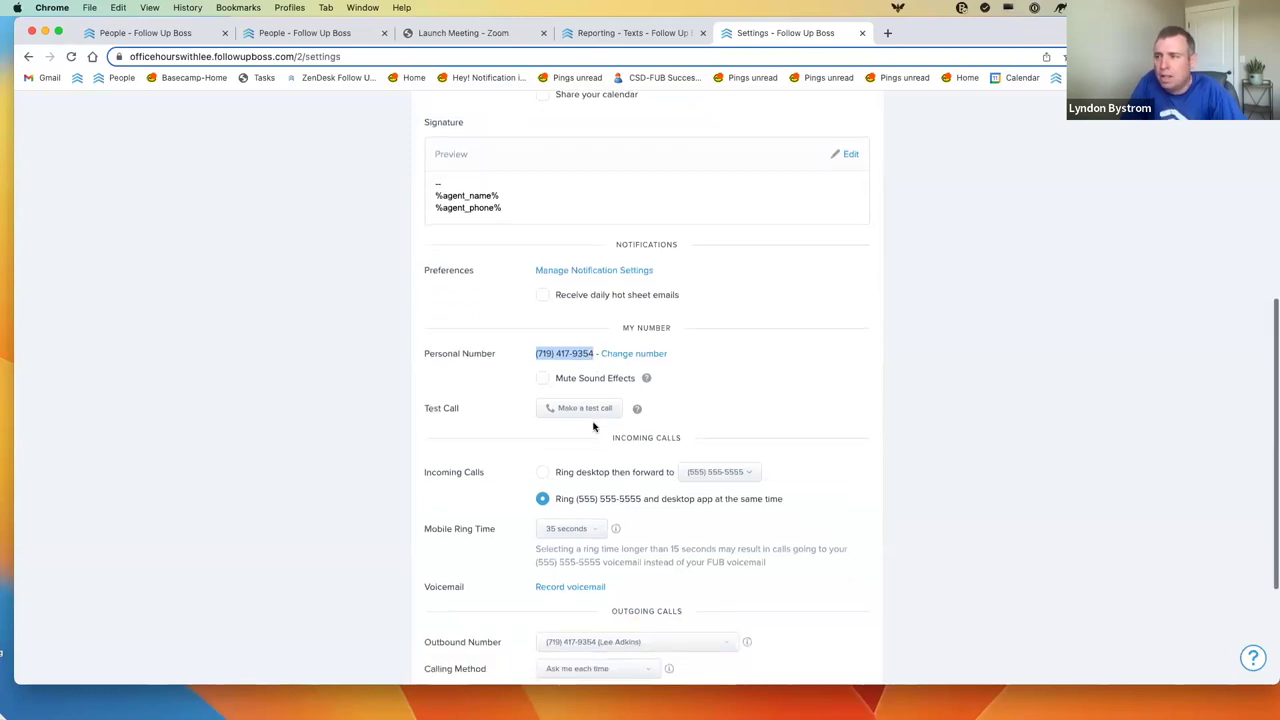
# Compare the number that rings for incoming calls with the phone number in the profile.
pyautogui.click(636, 503)
pyautogui.moveTo(636, 503); pyautogui.dragTo(577, 505)
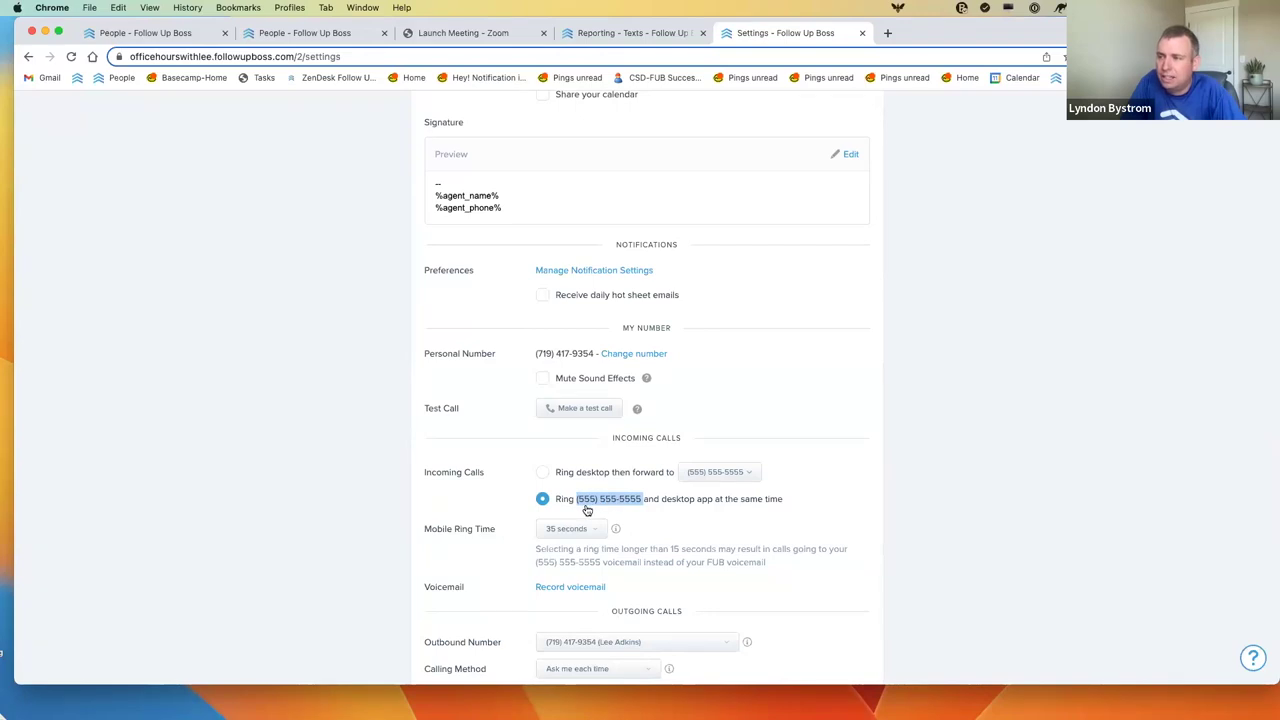
pyautogui.scroll(5, 600, 460)
pyautogui.scroll(-1, 614, 409)
pyautogui.moveTo(614, 272); pyautogui.dragTo(541, 272)
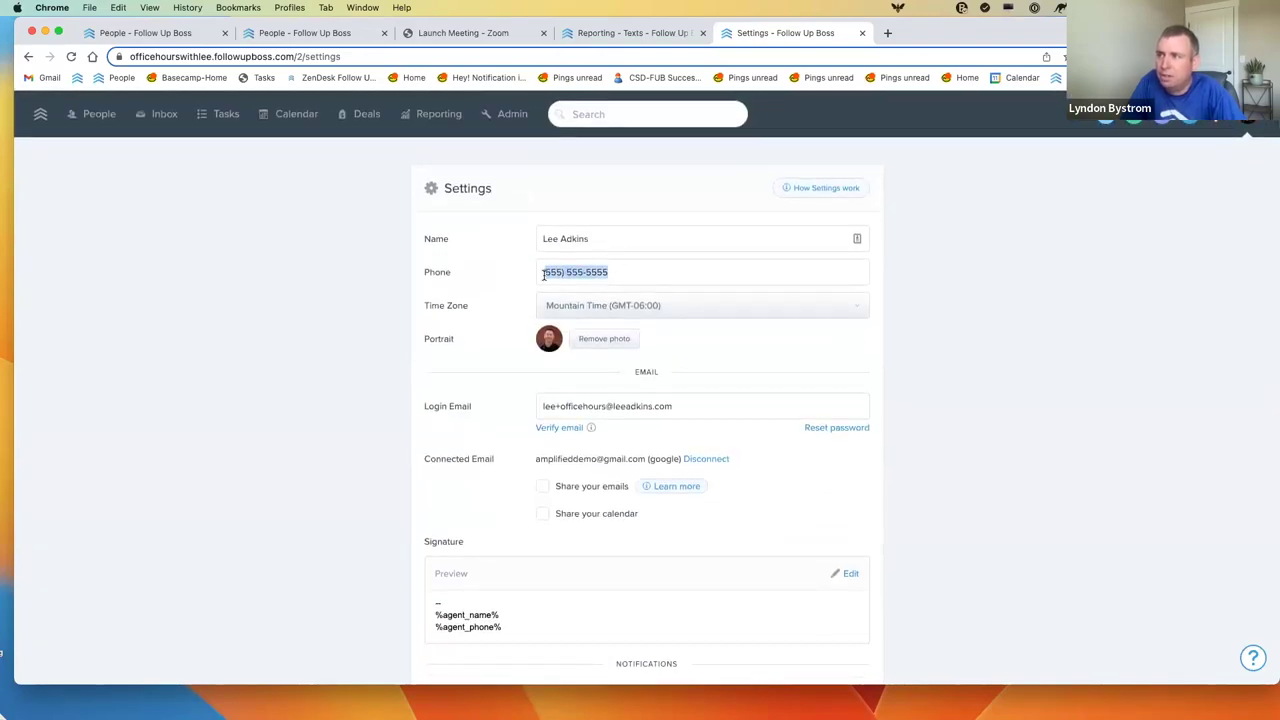
pyautogui.scroll(-3, 573, 321)
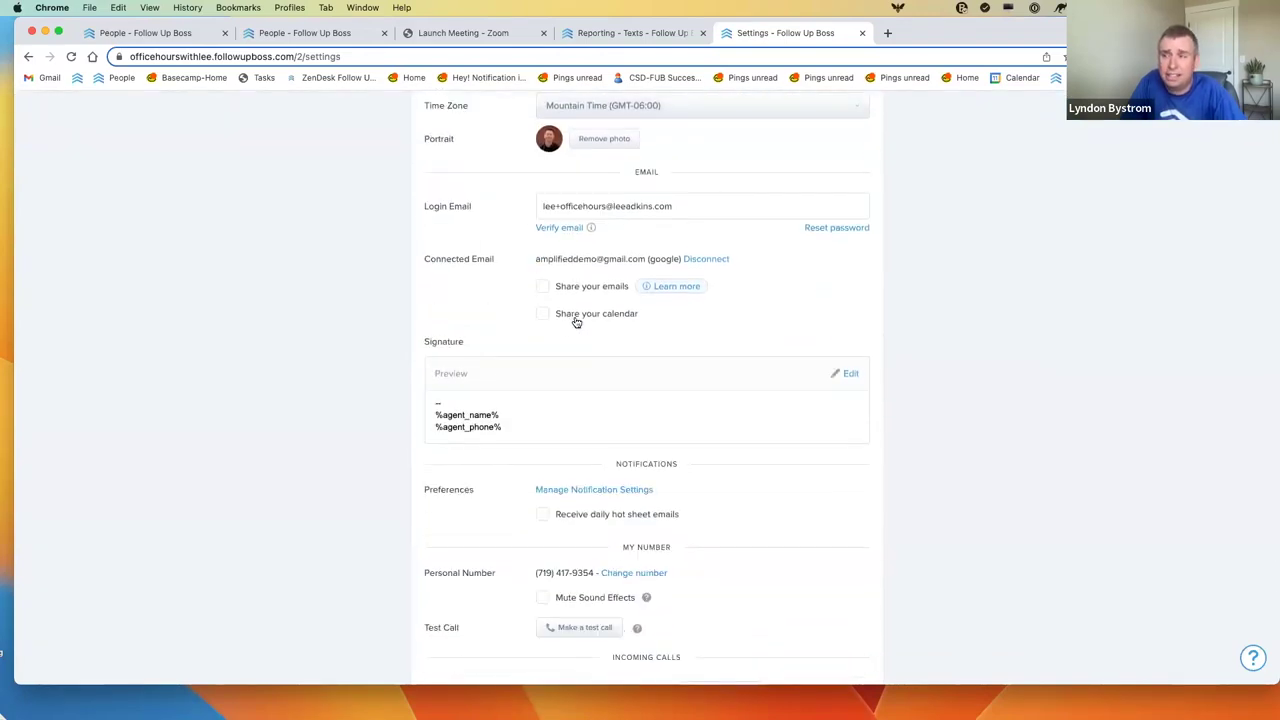
pyautogui.scroll(3, 573, 318)
# Find the Test Lead contact, open its record and show the call logging form.
pyautogui.click(100, 117)
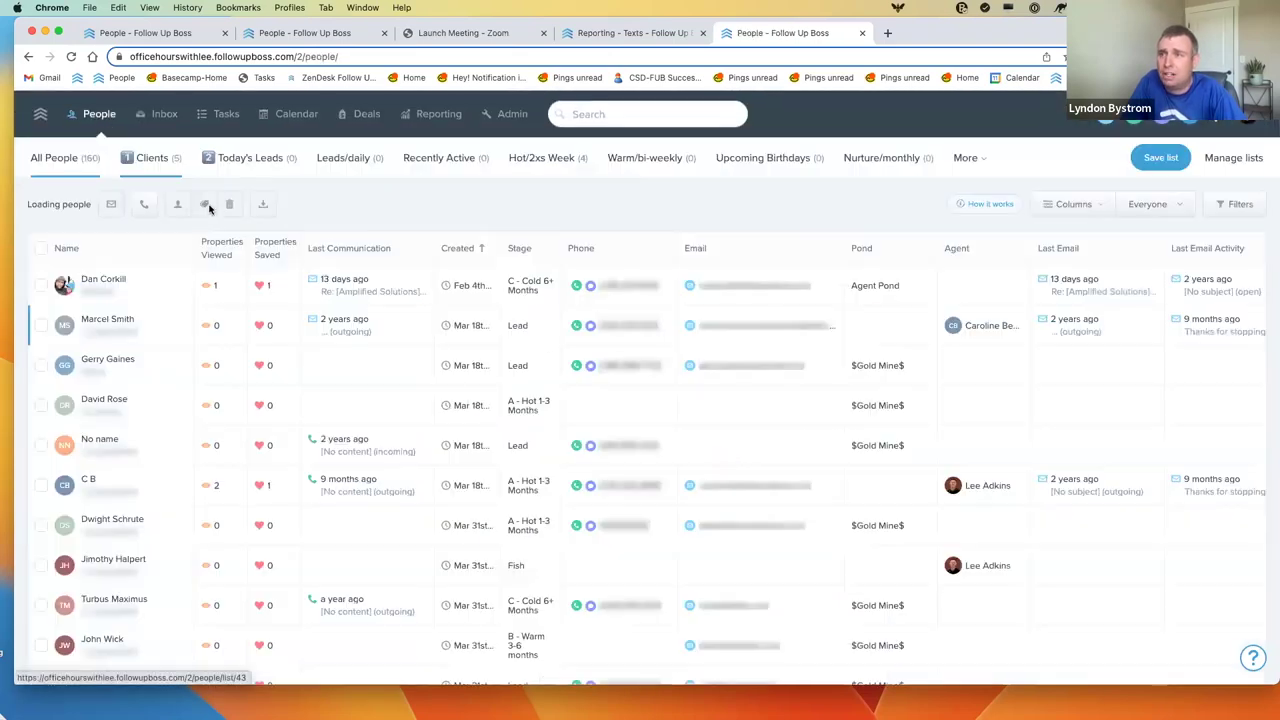
pyautogui.click(587, 118)
pyautogui.click(598, 147)
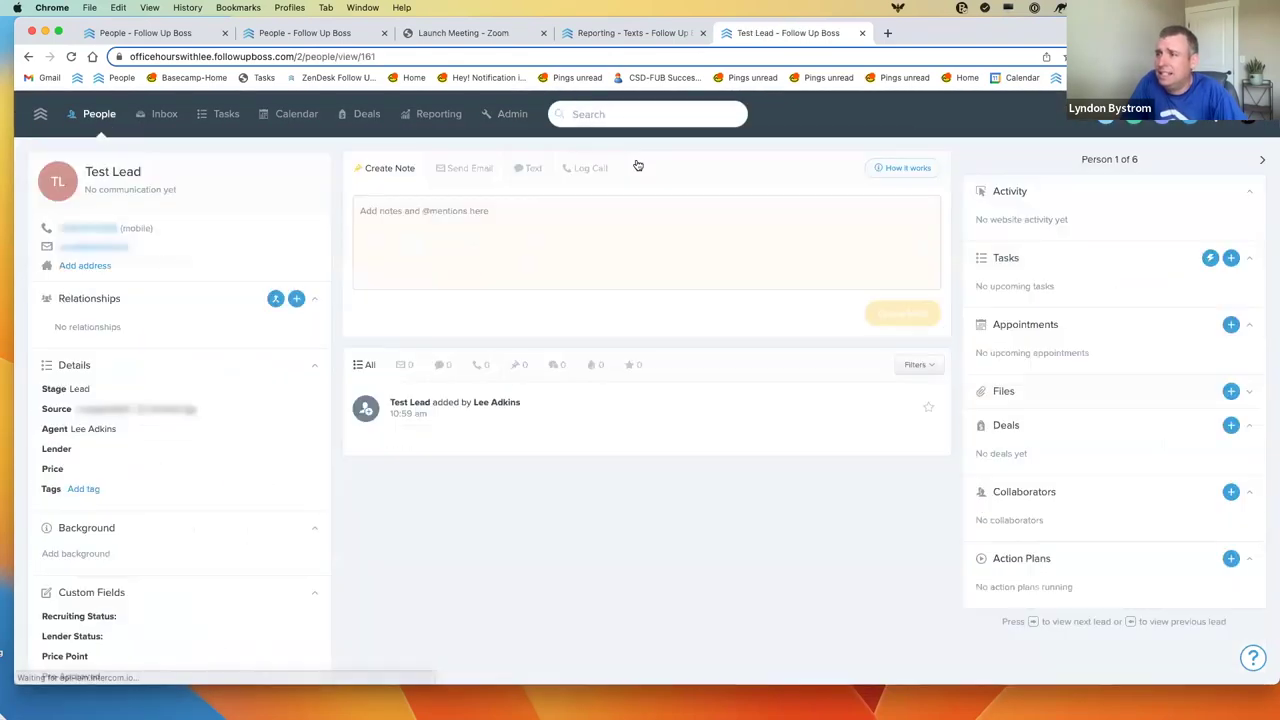
pyautogui.click(586, 168)
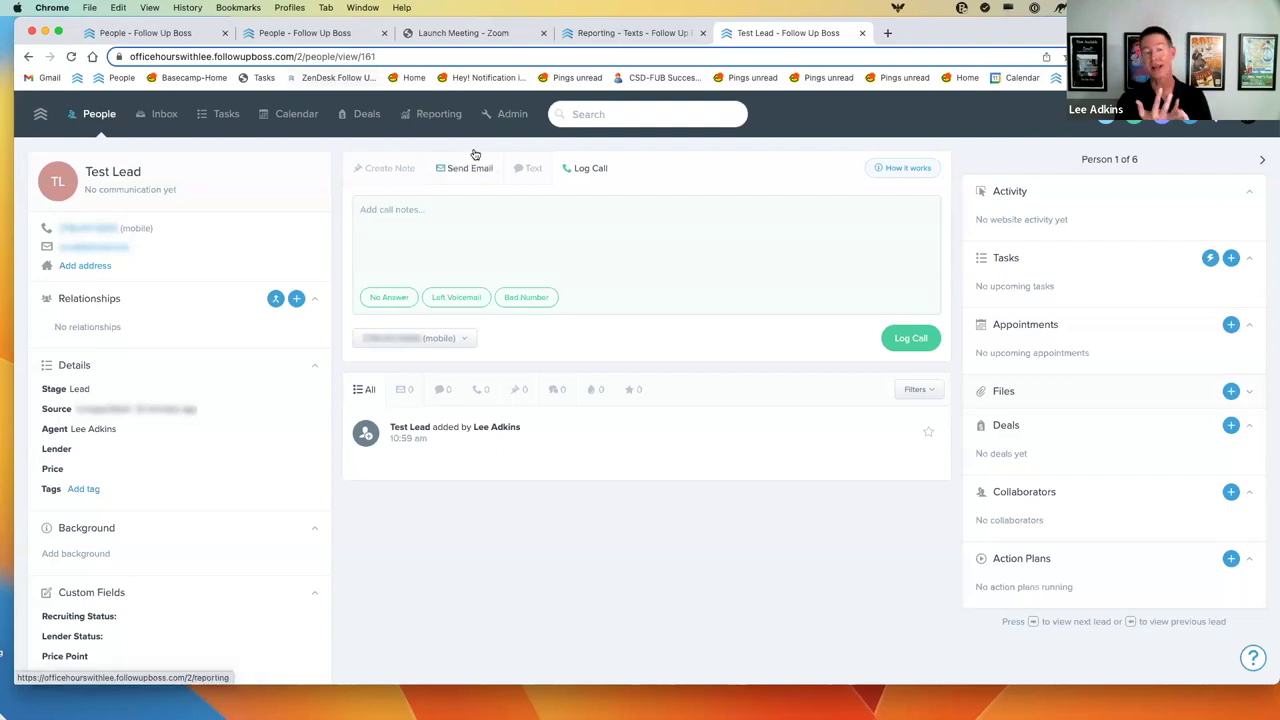
# Send the Test Lead contact a text message reading "Hello. How are you.".
pyautogui.click(531, 172)
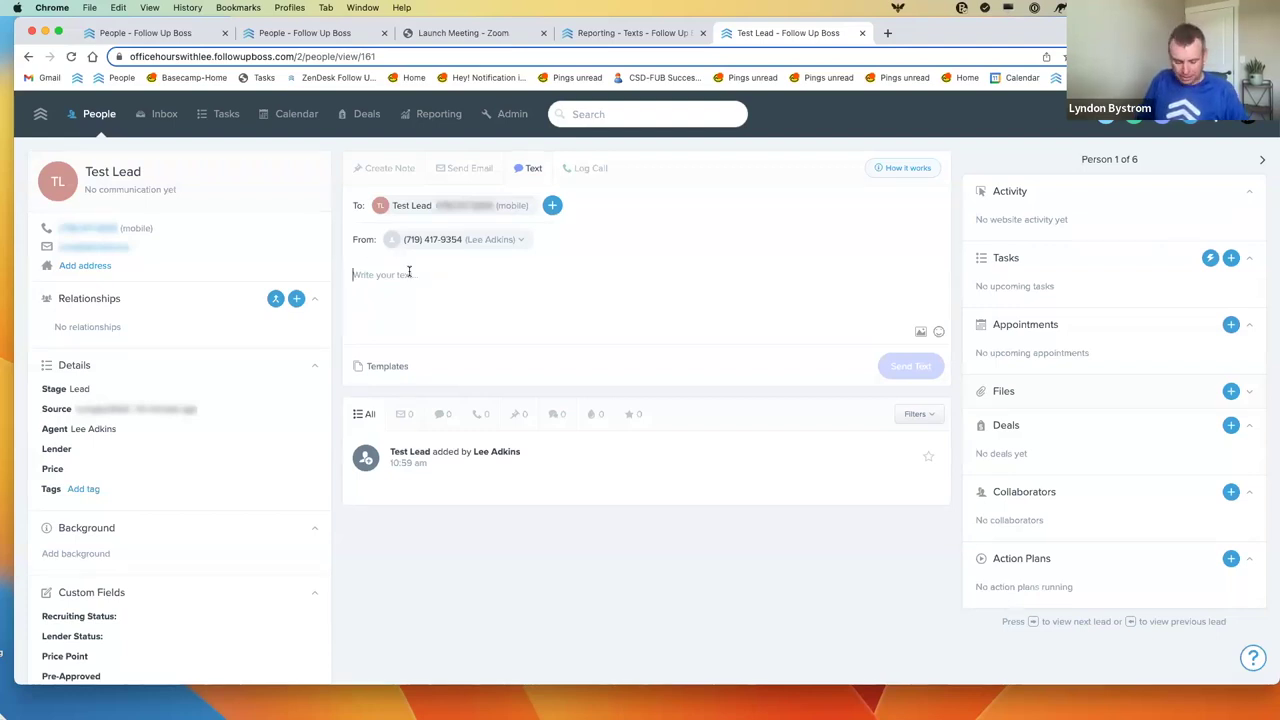
pyautogui.write('Hel')
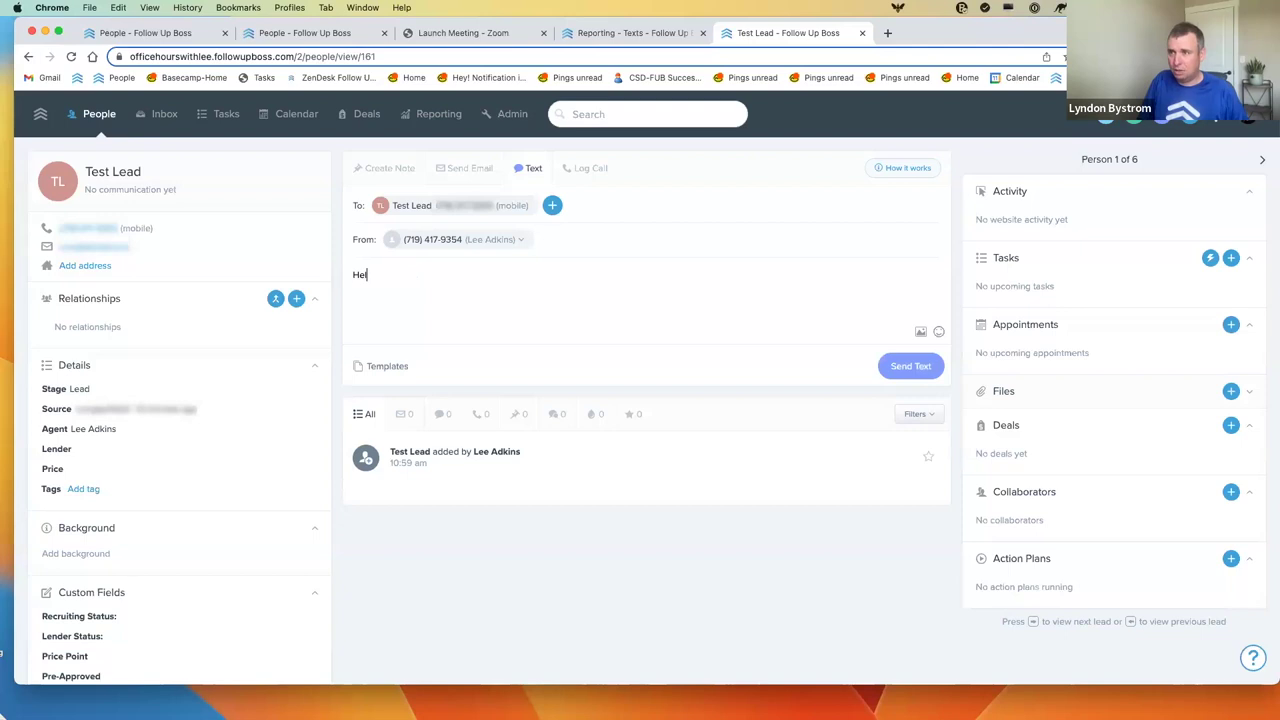
pyautogui.write('lo. HOw')
pyautogui.press('BackSpace')
pyautogui.press('BackSpace')
pyautogui.press('BackSpace')
pyautogui.press('BackSpace')
pyautogui.write('How are yuo')
pyautogui.press('BackSpace')
pyautogui.press('BackSpace')
pyautogui.write('ou.')
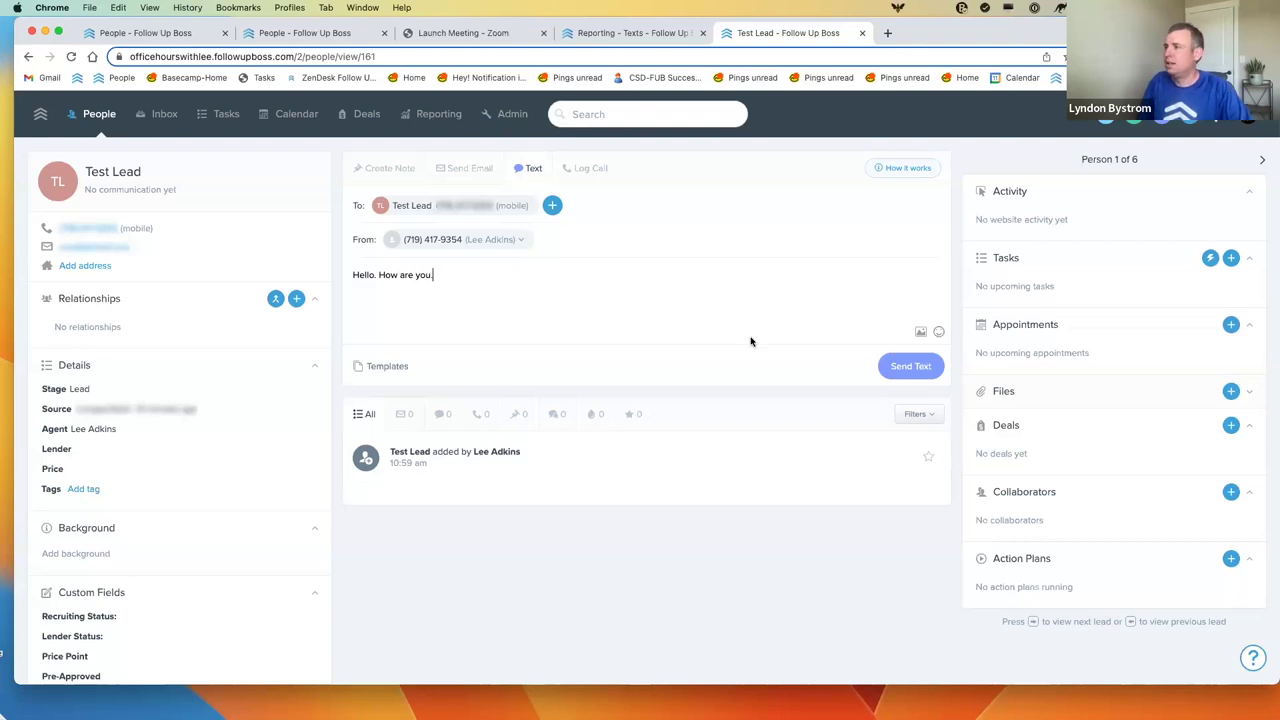
pyautogui.click(905, 366)
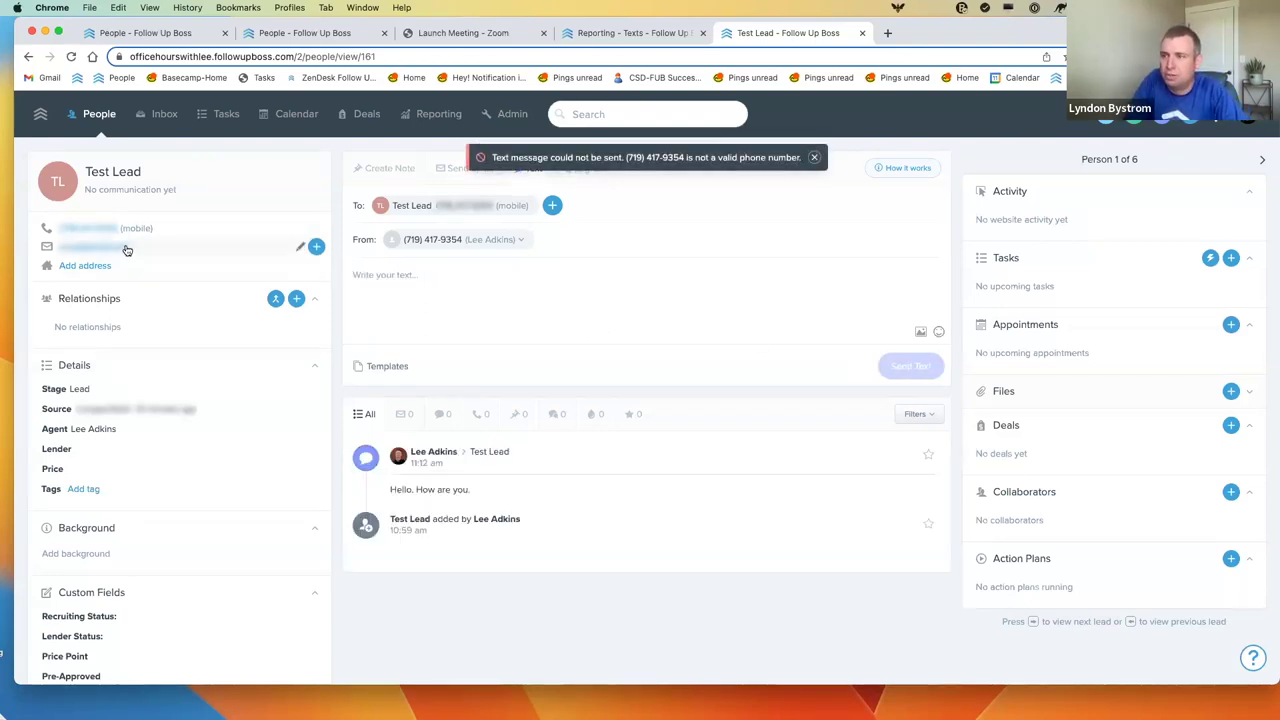
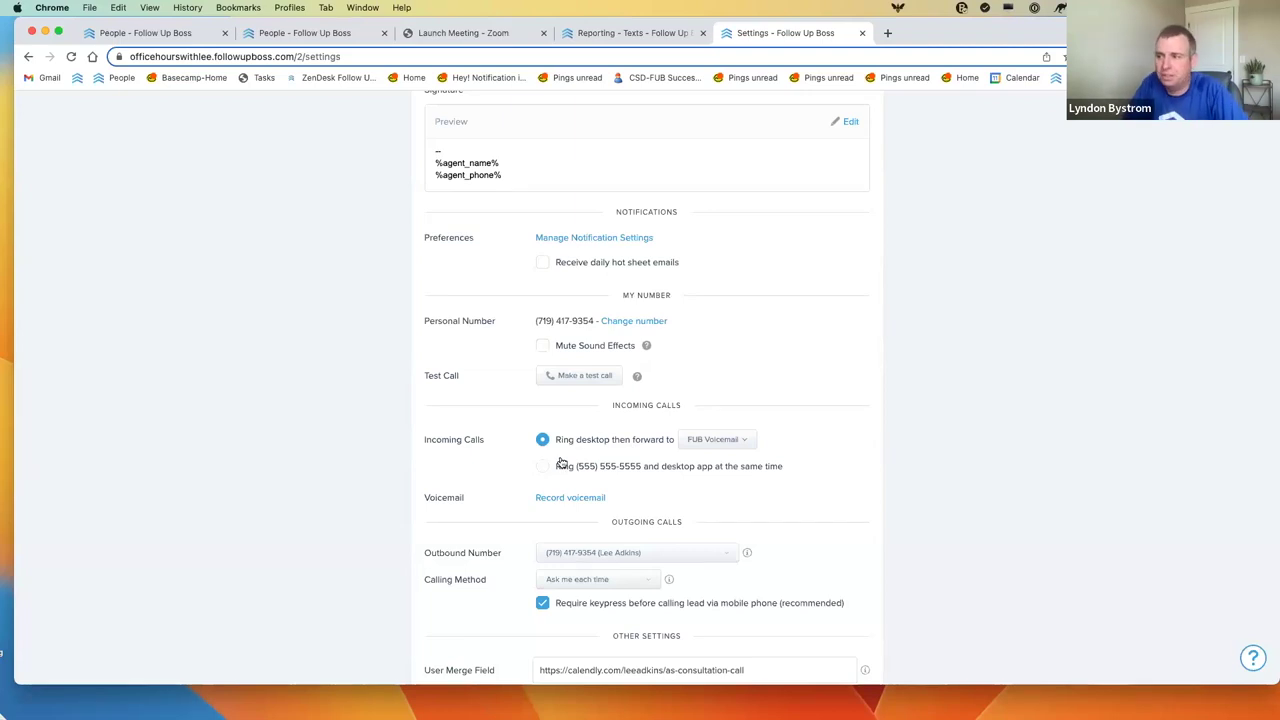
# Set incoming calls to ring the mobile phone and desktop app at the same time, and save the settings.
pyautogui.click(543, 467)
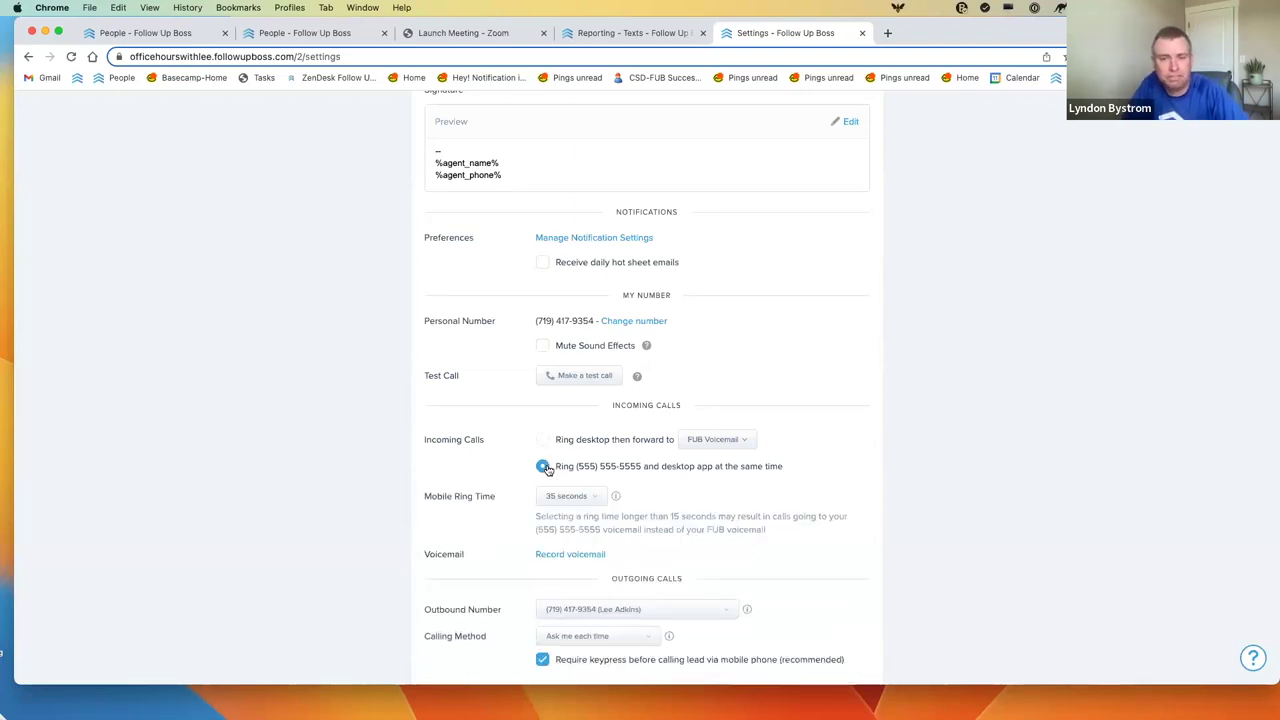
pyautogui.scroll(-3, 547, 469)
pyautogui.click(848, 630)
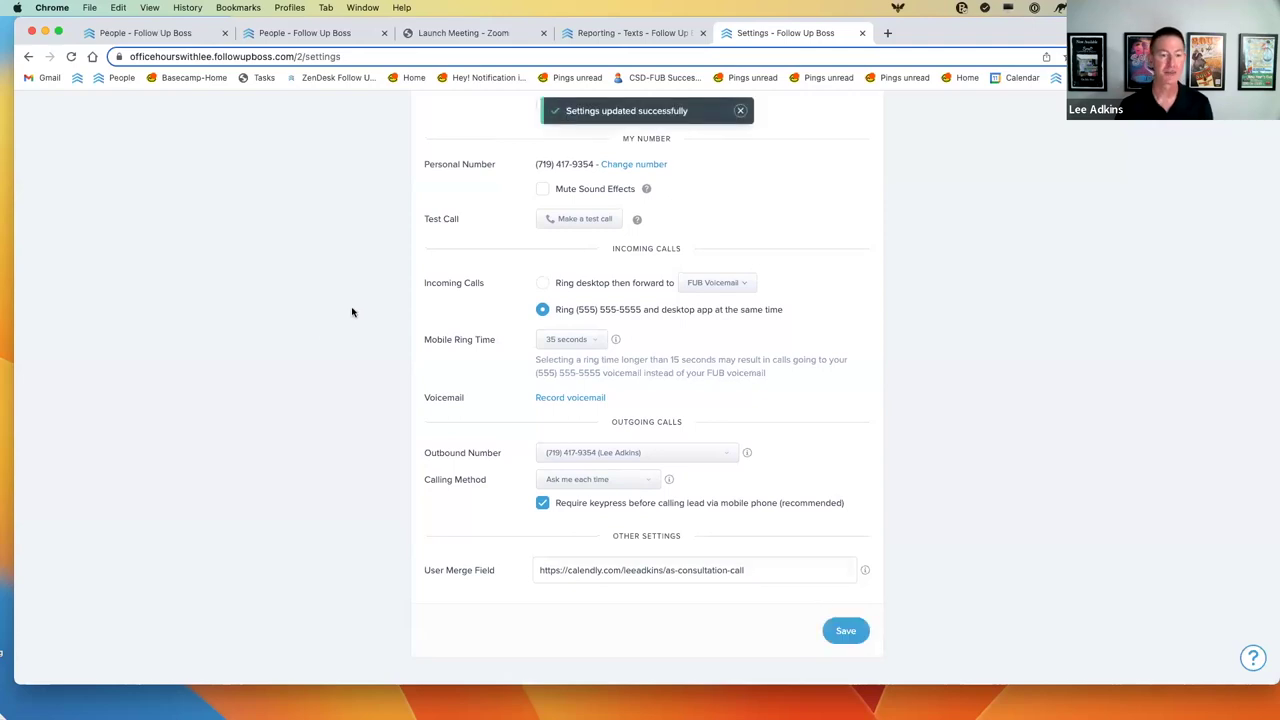
pyautogui.scroll(5, 352, 312)
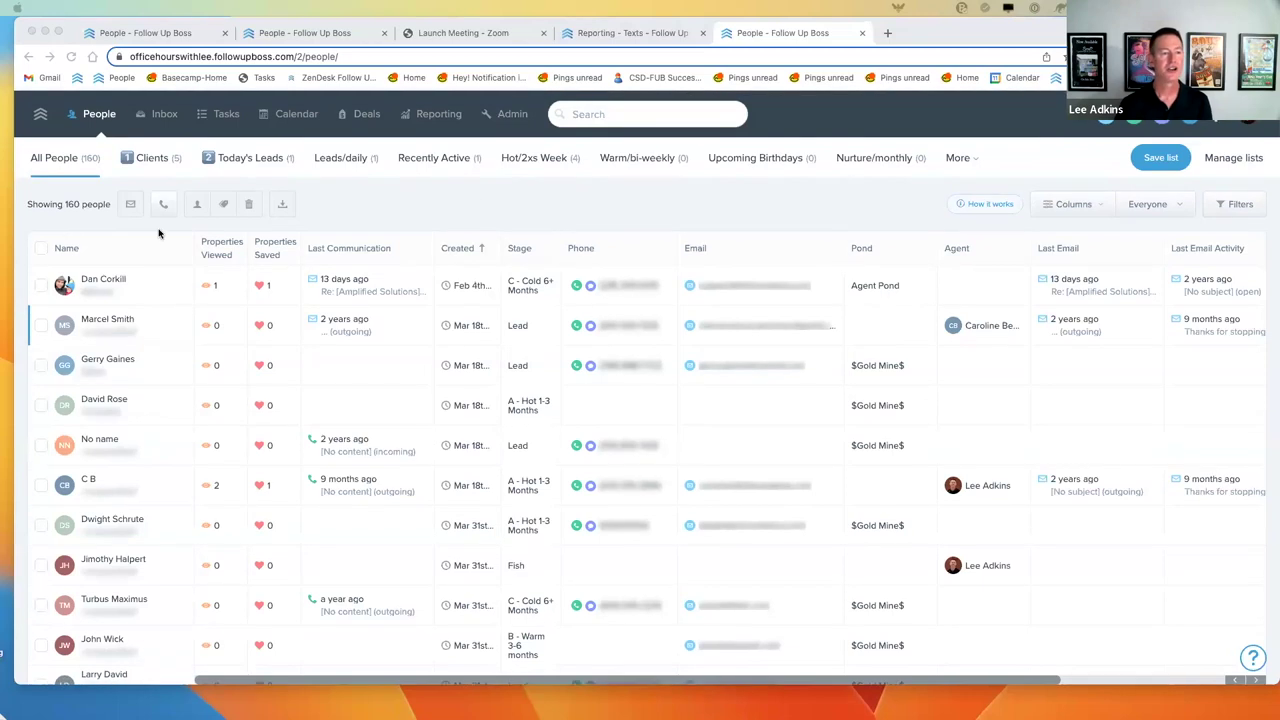
pyautogui.click(41, 248)
pyautogui.click(132, 206)
pyautogui.moveTo(57, 204); pyautogui.dragTo(90, 204)
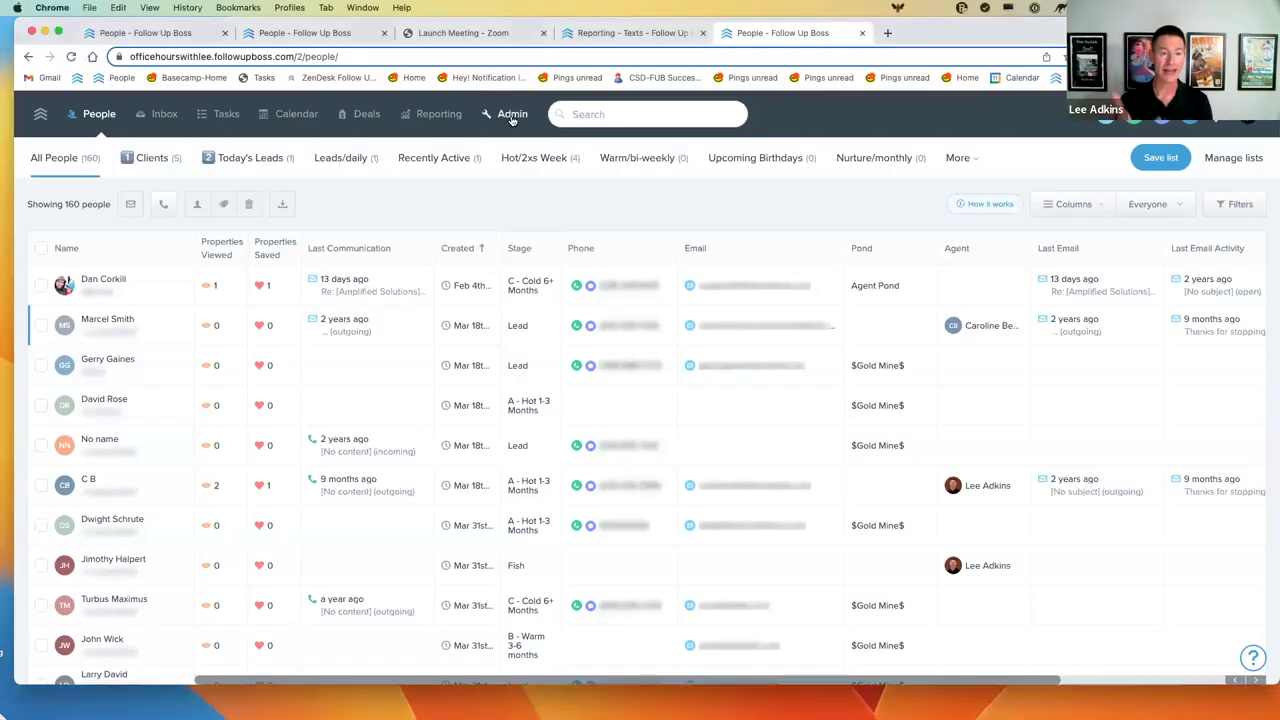
# Open the admin area's phone number management and locate the link to the business registration.
pyautogui.click(537, 124)
pyautogui.click(940, 162)
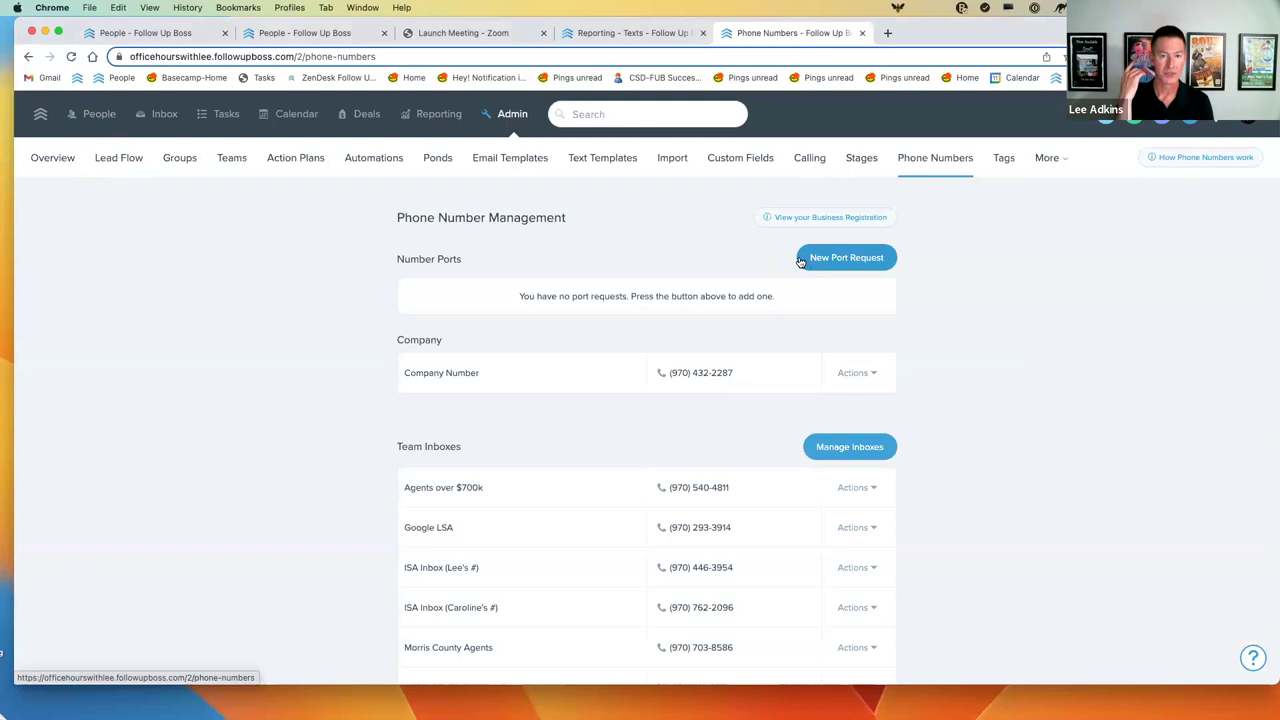
pyautogui.moveTo(766, 216); pyautogui.dragTo(891, 217)
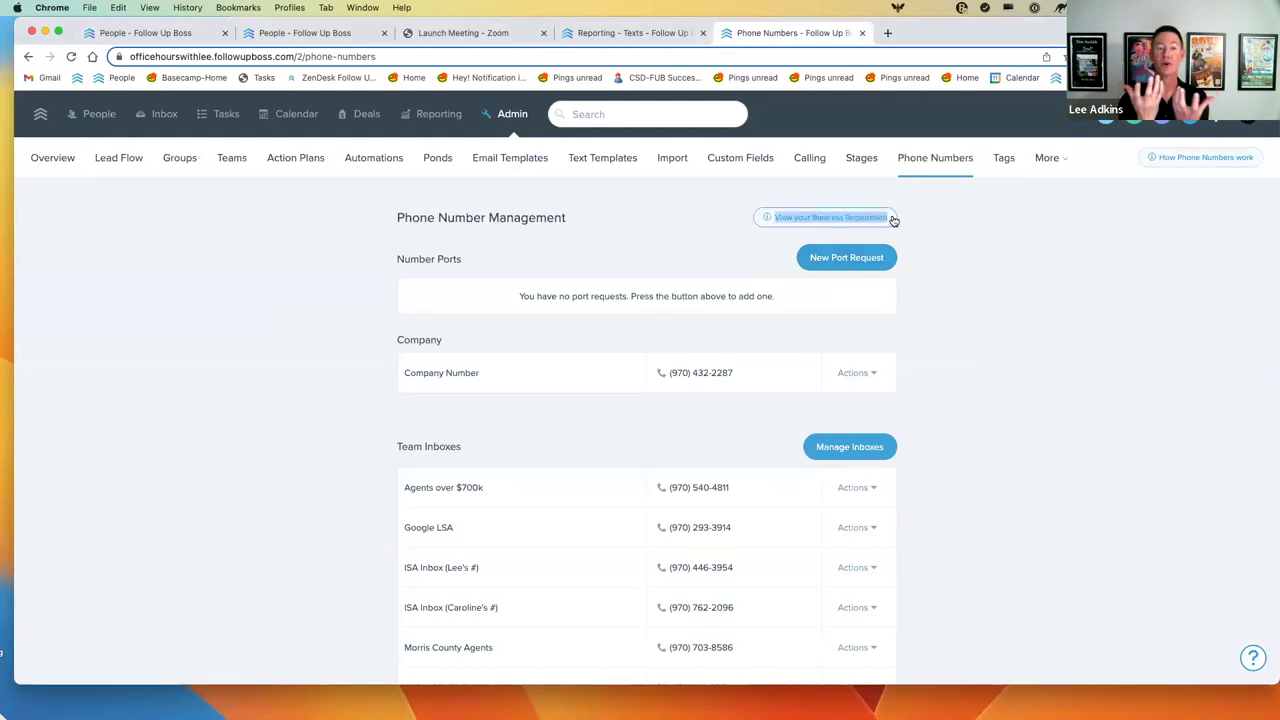
pyautogui.click(971, 227)
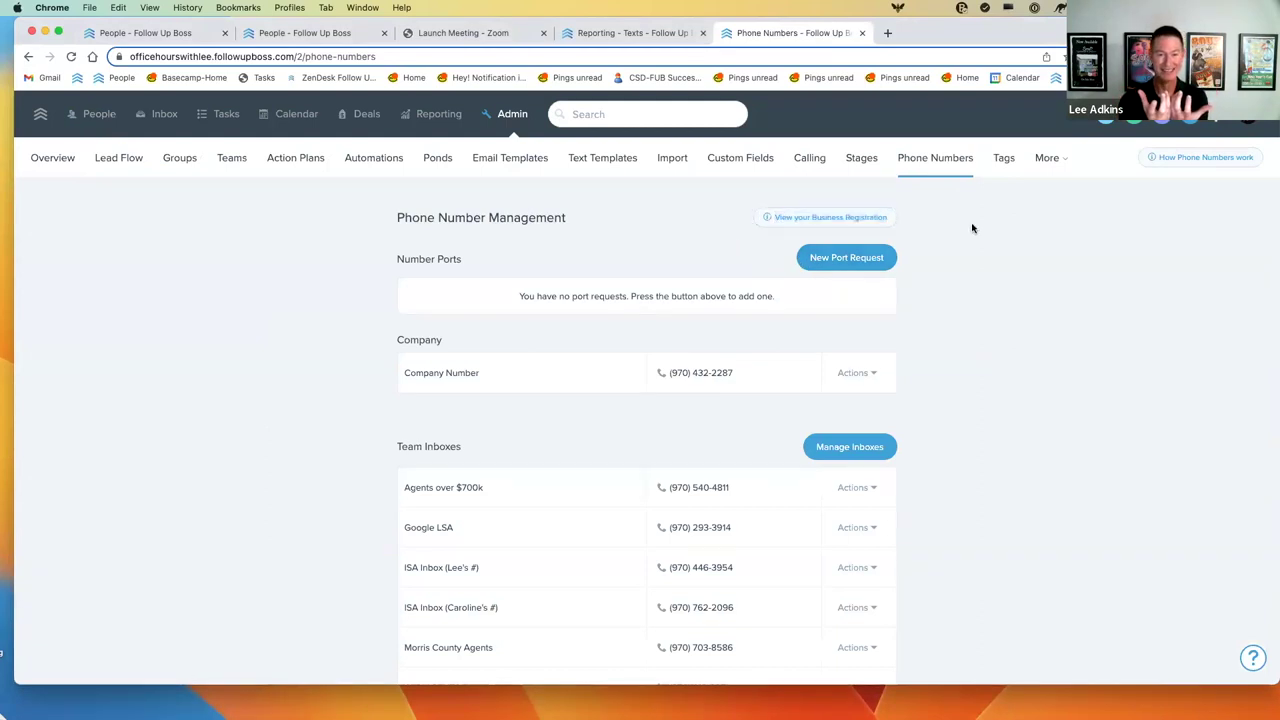
# View the Business Profile Registration from phone number management, and return to the phone numbers overview.
pyautogui.click(532, 122)
pyautogui.click(899, 160)
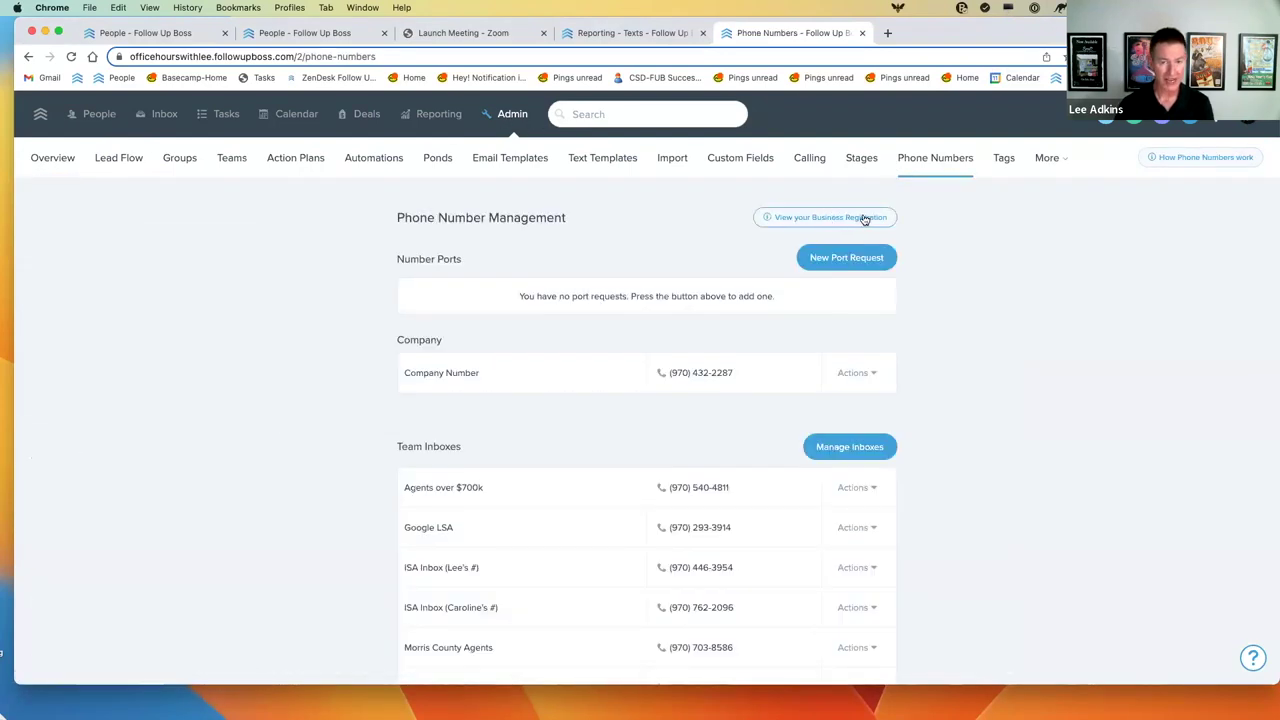
pyautogui.click(814, 225)
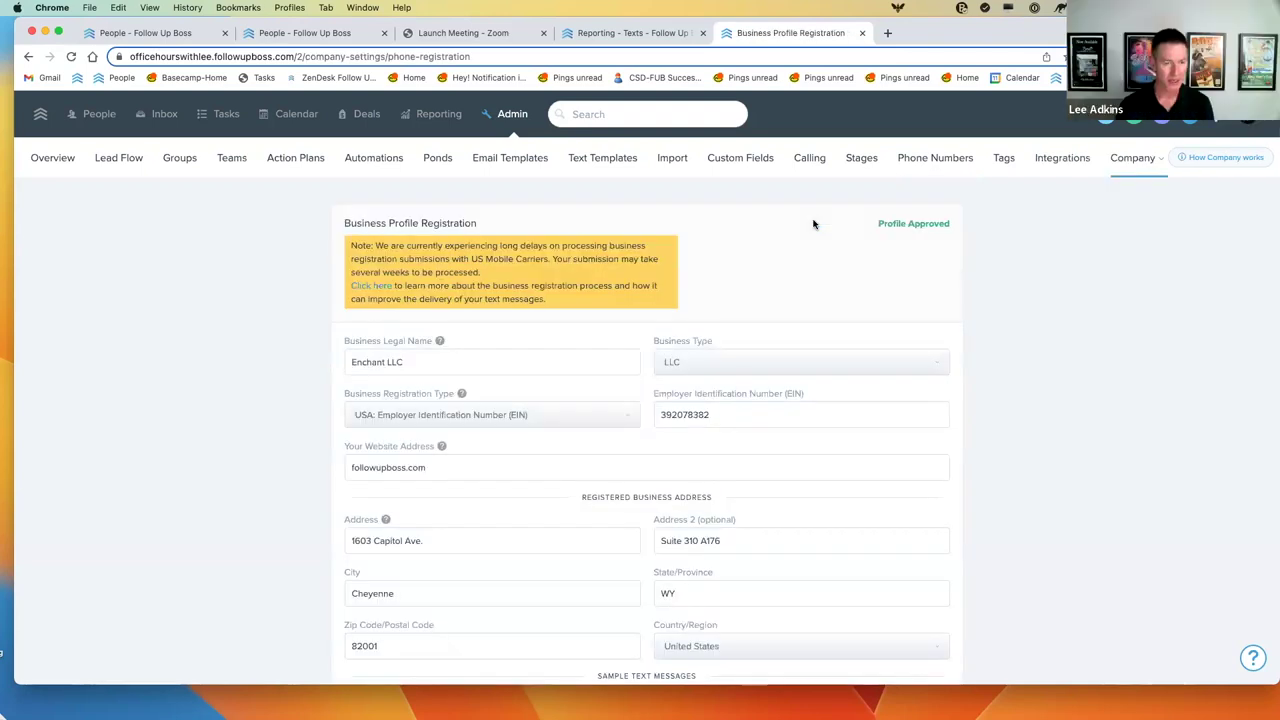
pyautogui.click(942, 163)
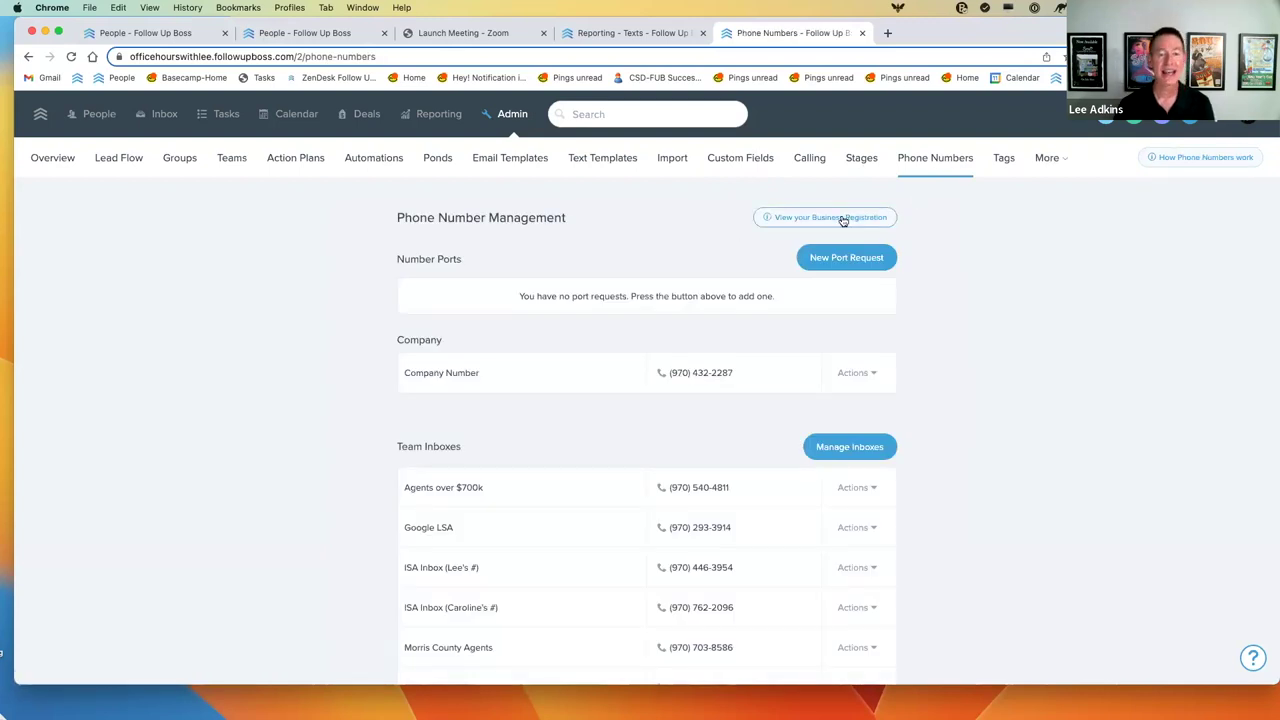
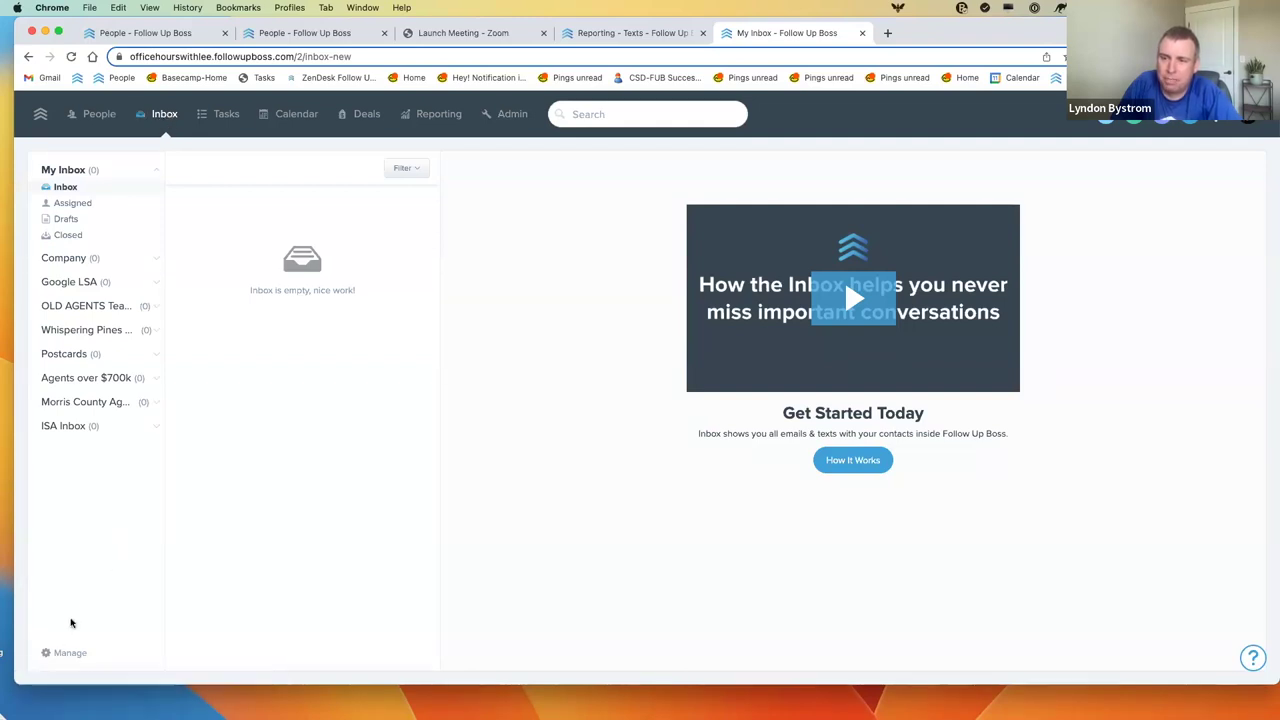
# Open the management page for all team inboxes.
pyautogui.click(64, 654)
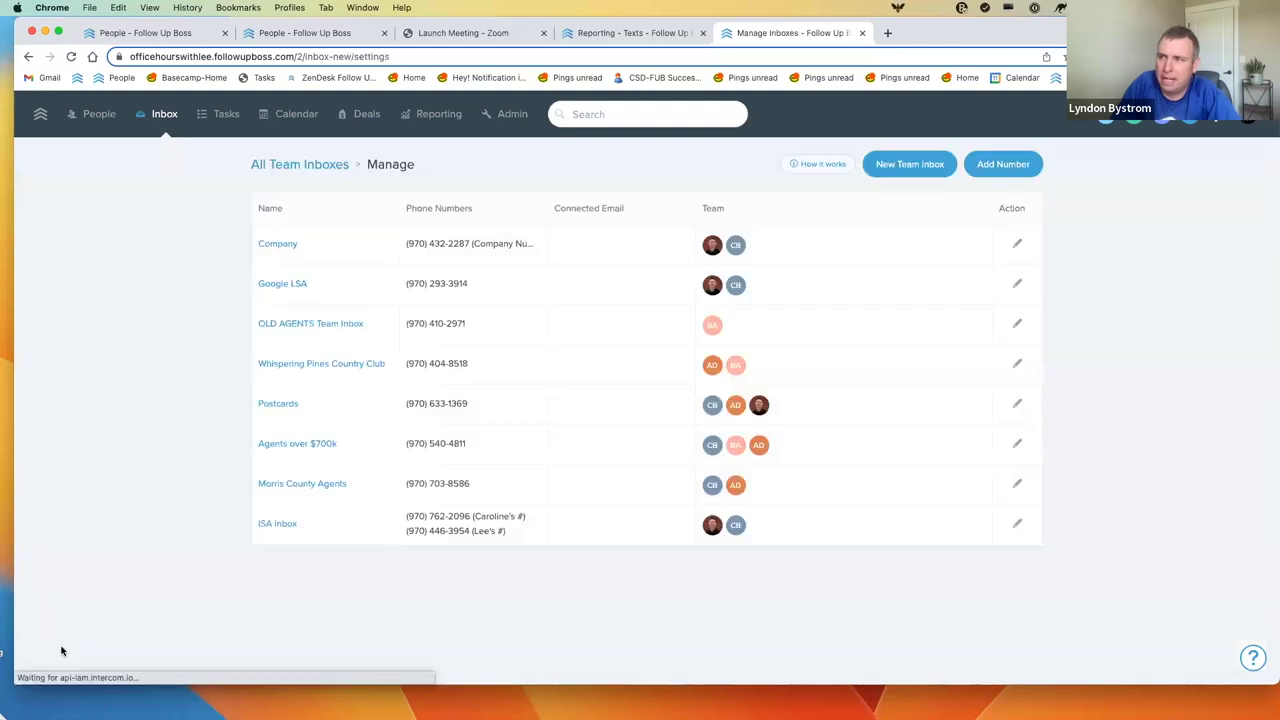
# Start creating a new team inbox and examine the phone number assigned to it.
pyautogui.click(895, 166)
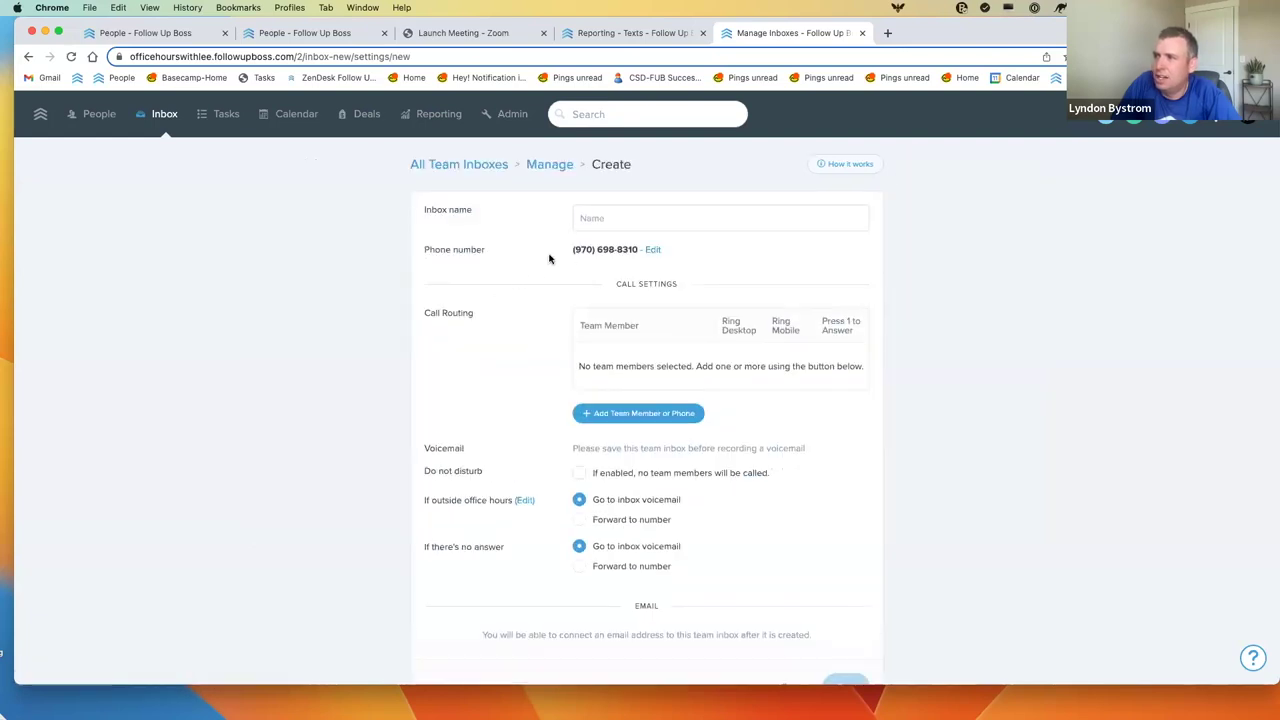
pyautogui.moveTo(549, 259); pyautogui.dragTo(632, 251)
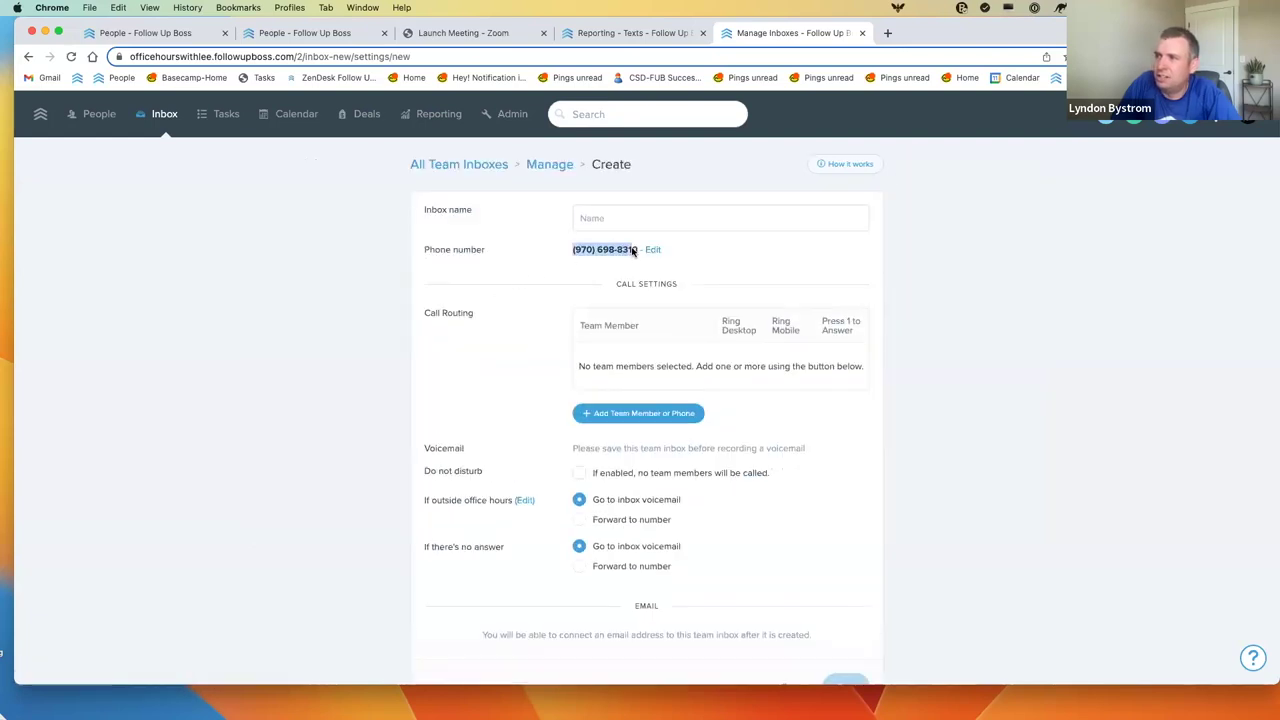
pyautogui.click(504, 269)
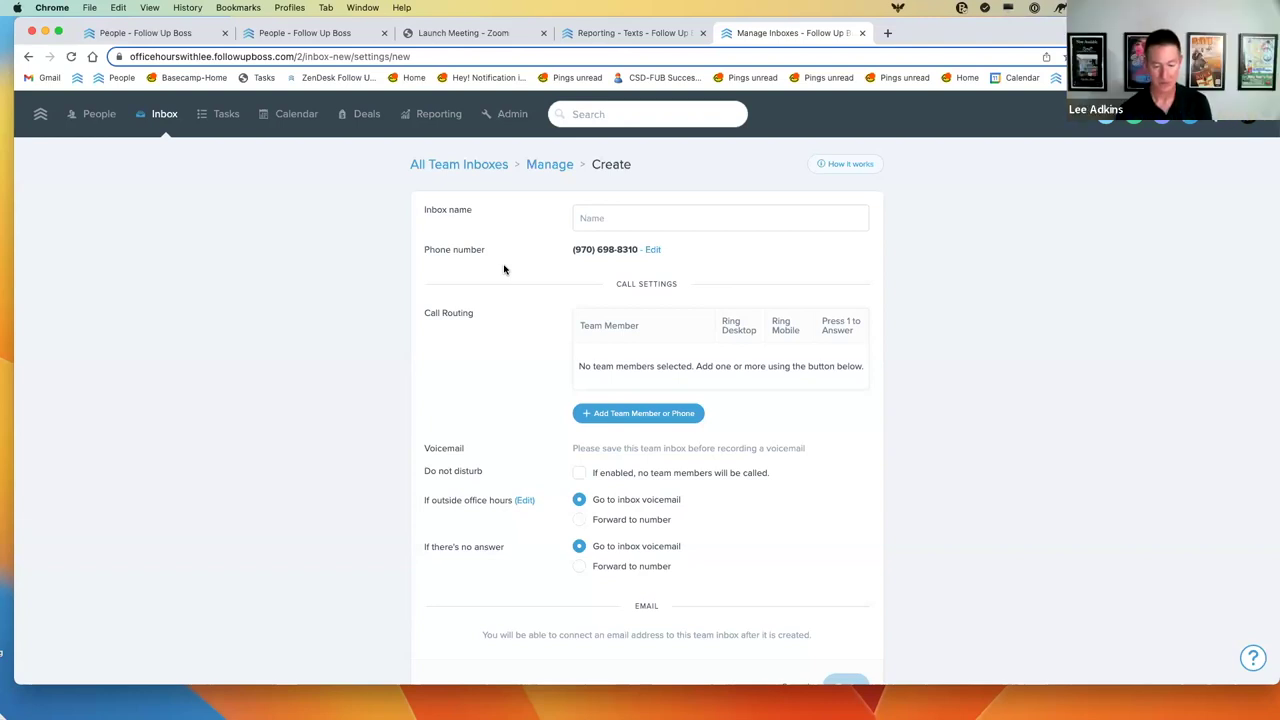
pyautogui.moveTo(572, 250); pyautogui.dragTo(603, 252)
pyautogui.scroll(-1, 884, 463)
pyautogui.scroll(1, 883, 463)
pyautogui.click(556, 268)
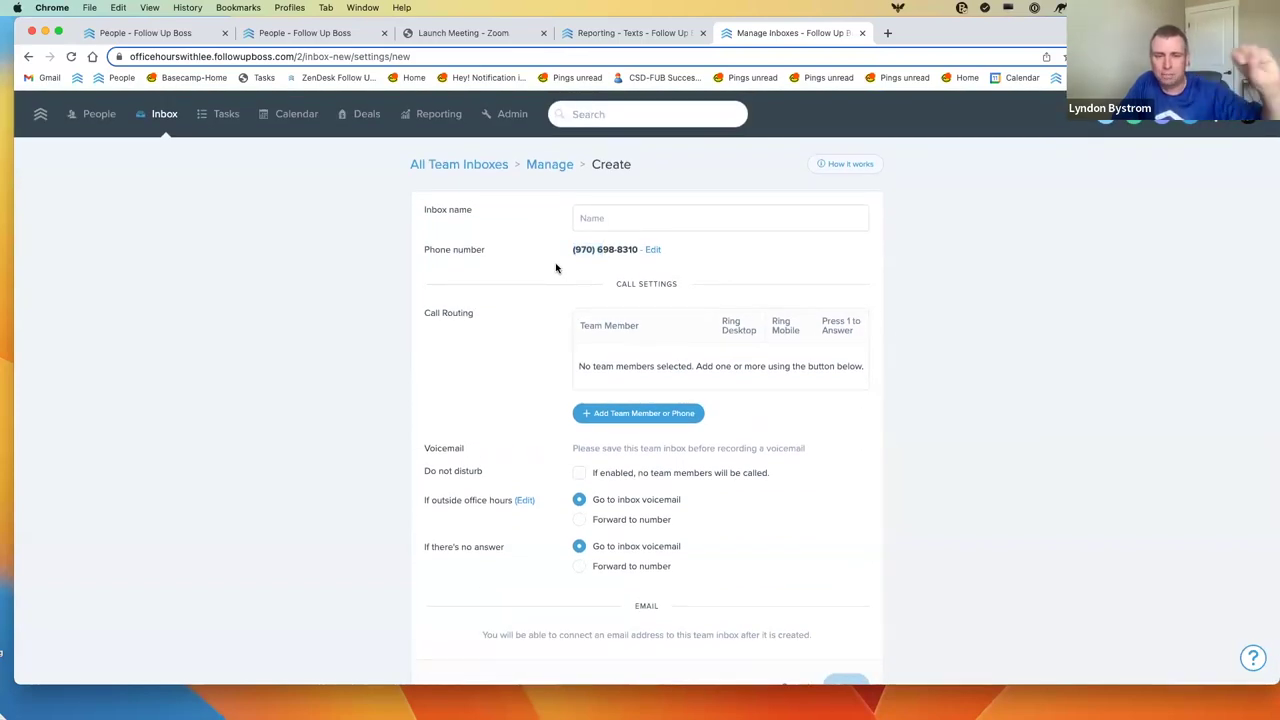
pyautogui.moveTo(557, 254); pyautogui.dragTo(636, 255)
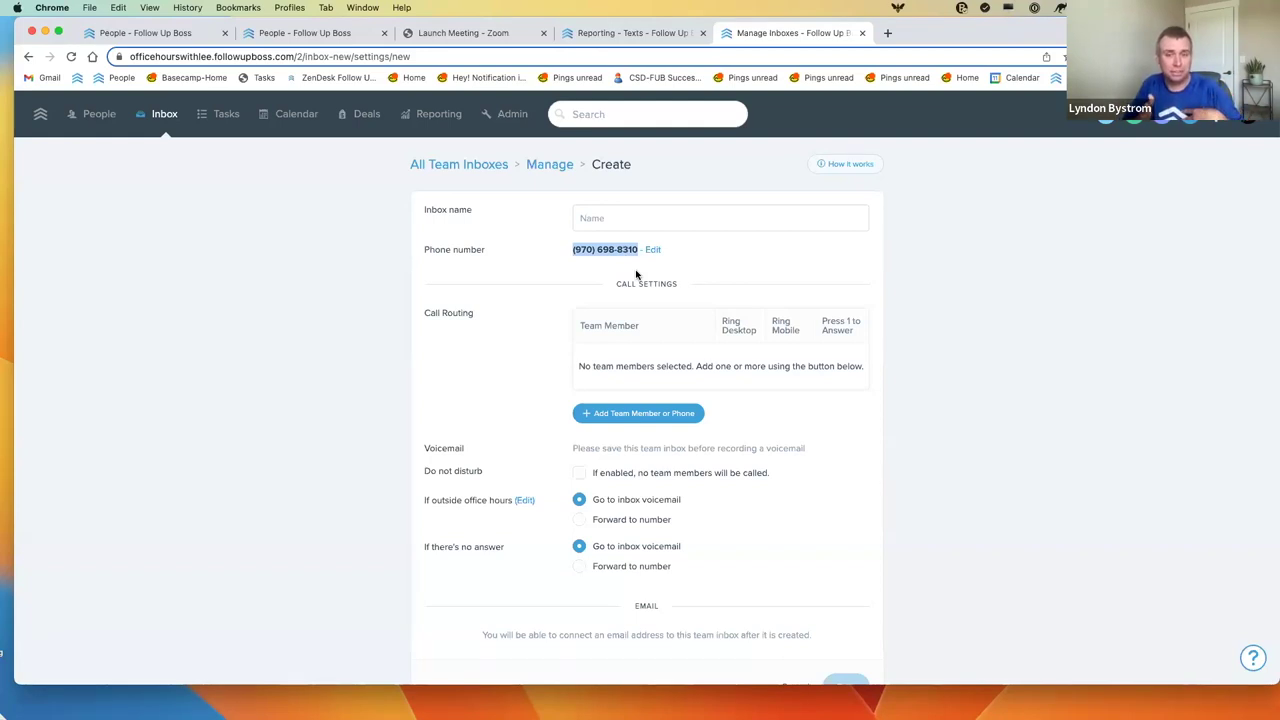
pyautogui.click(607, 273)
pyautogui.moveTo(568, 255); pyautogui.dragTo(644, 268)
# Add the test user and the agent user to the new inbox's call routing, and review their ring options.
pyautogui.click(641, 415)
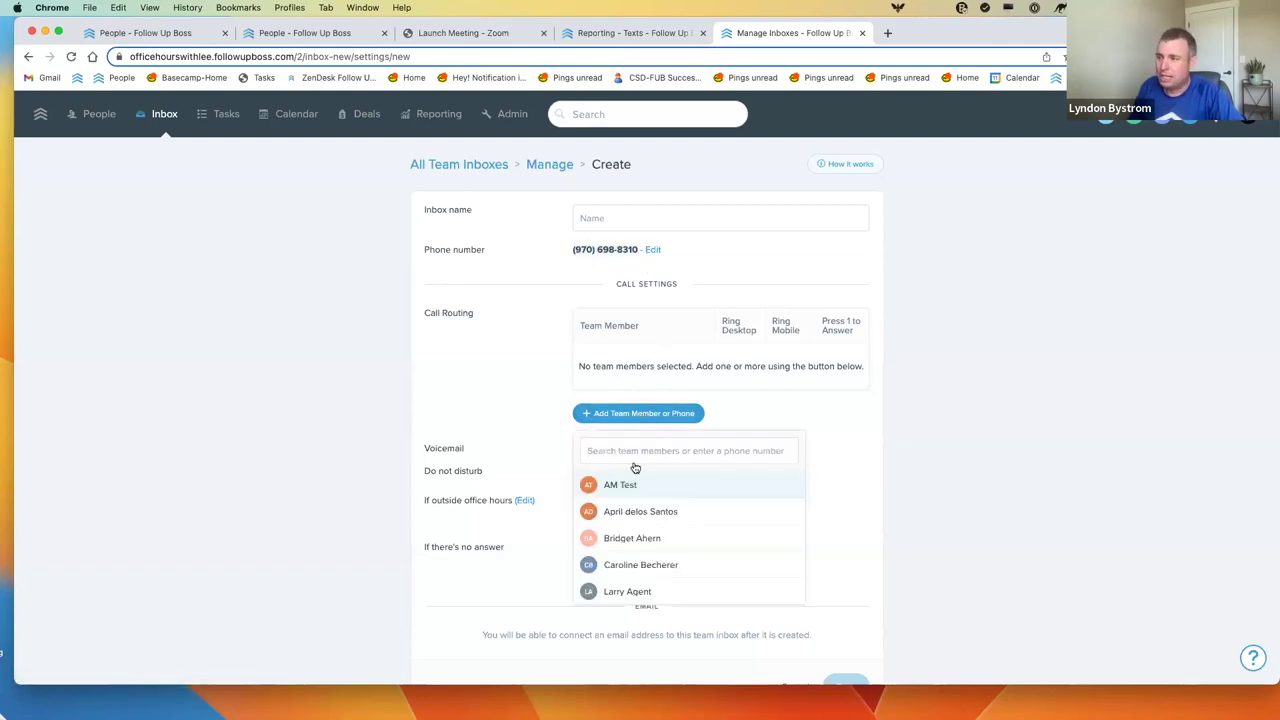
pyautogui.click(620, 485)
pyautogui.click(643, 410)
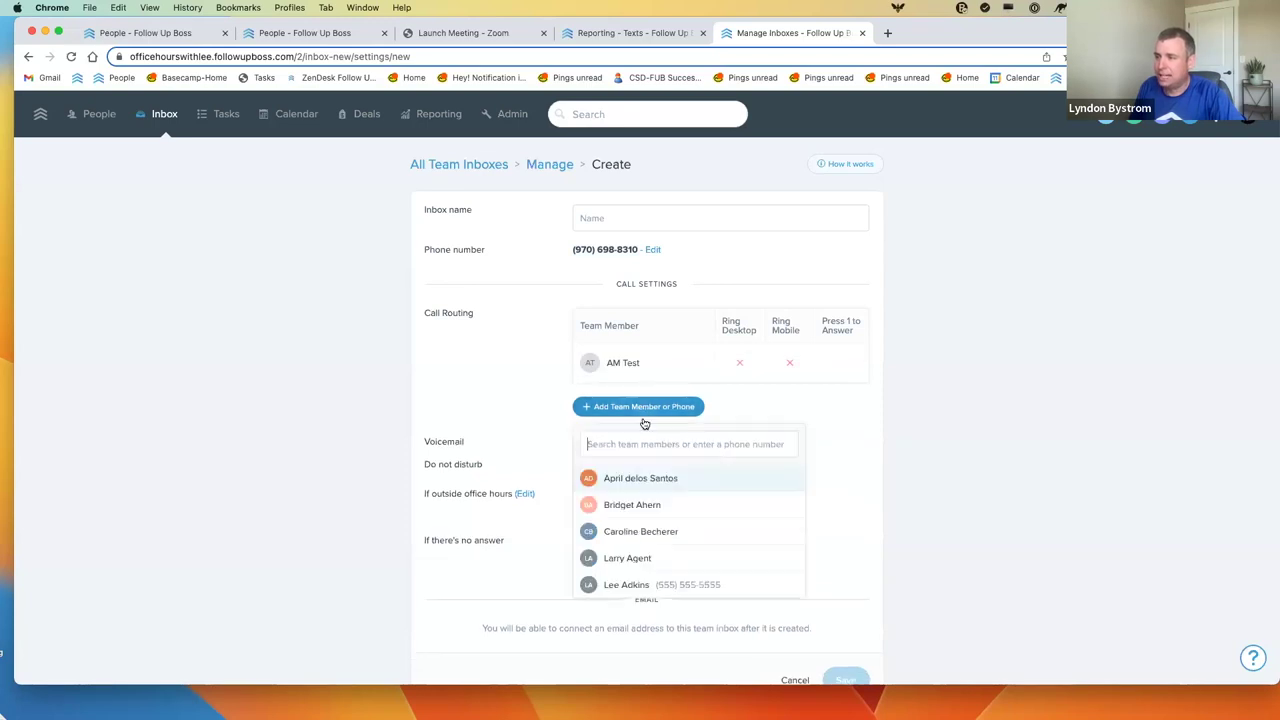
pyautogui.click(630, 560)
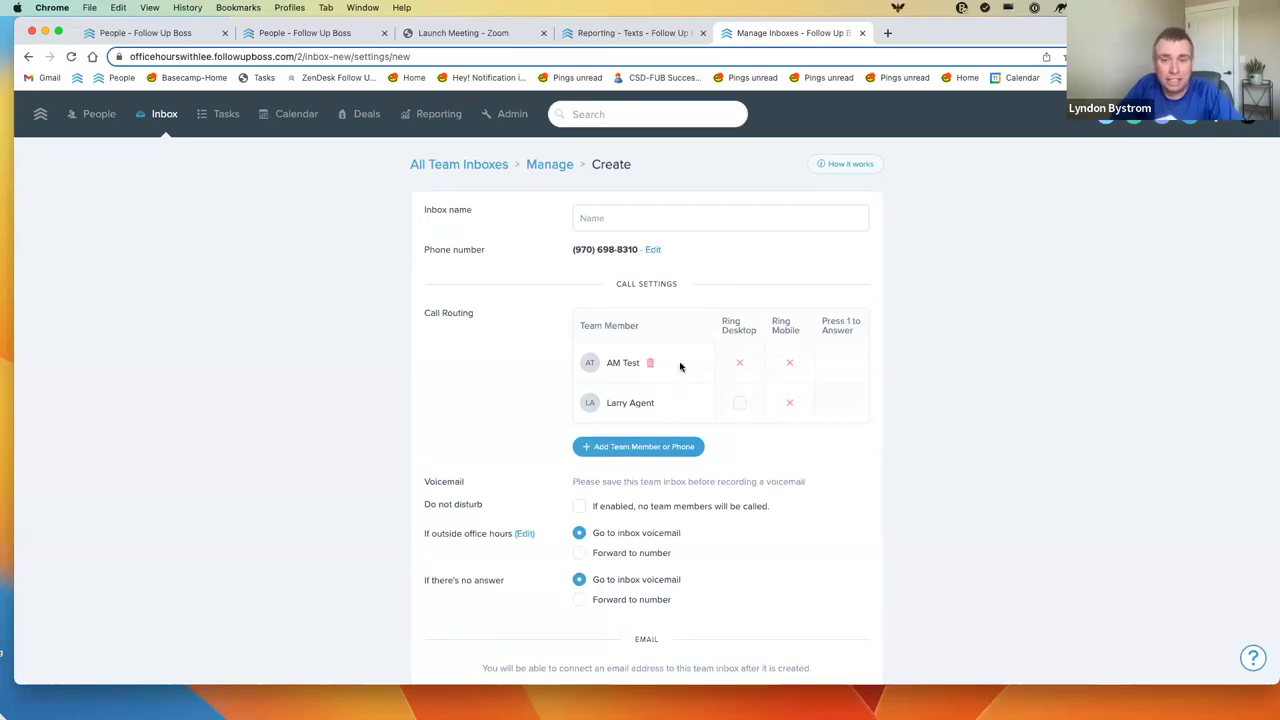
pyautogui.scroll(-2, 680, 366)
pyautogui.scroll(2, 680, 366)
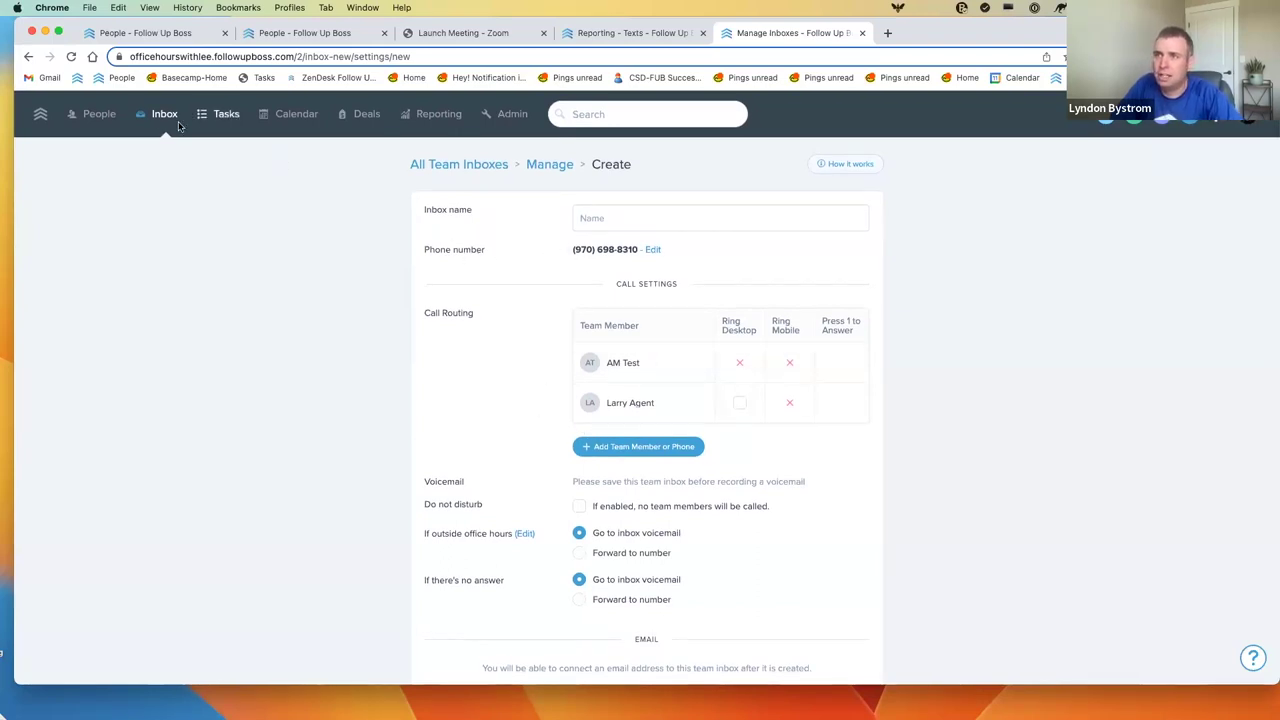
# Return to the main inbox and open a fresh team inbox creation form from inbox management.
pyautogui.click(174, 118)
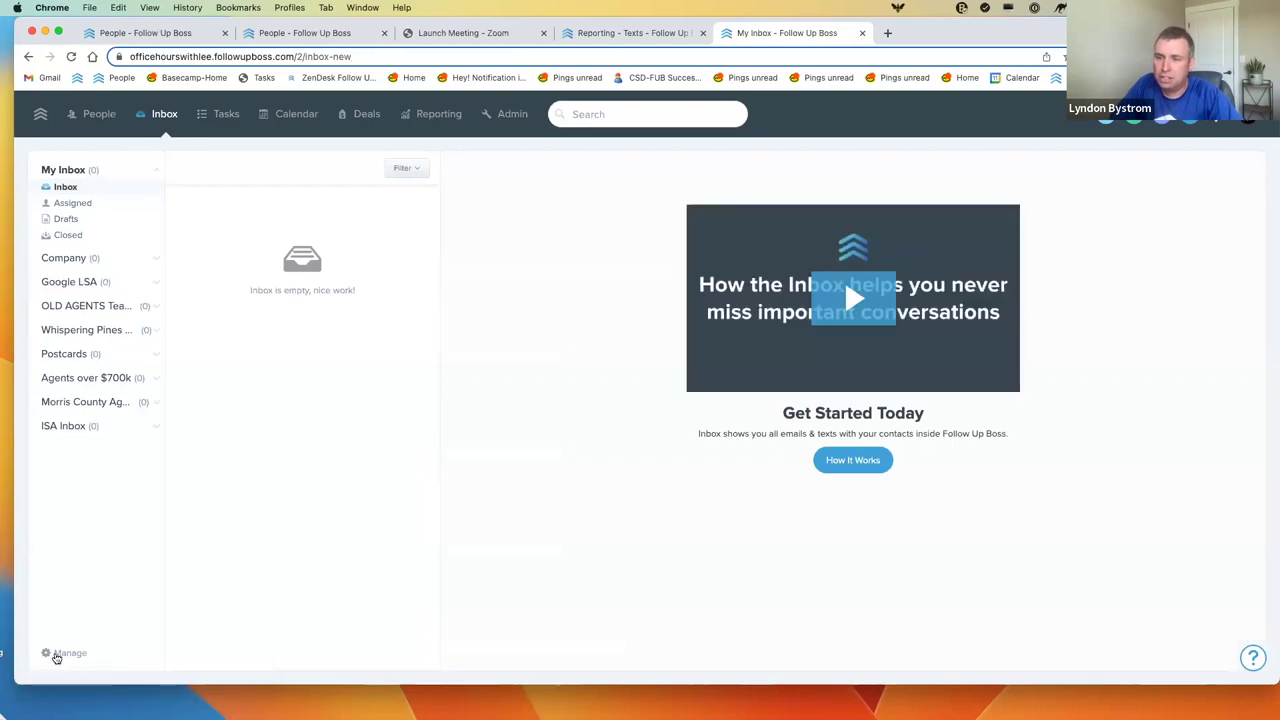
pyautogui.click(57, 655)
pyautogui.click(910, 166)
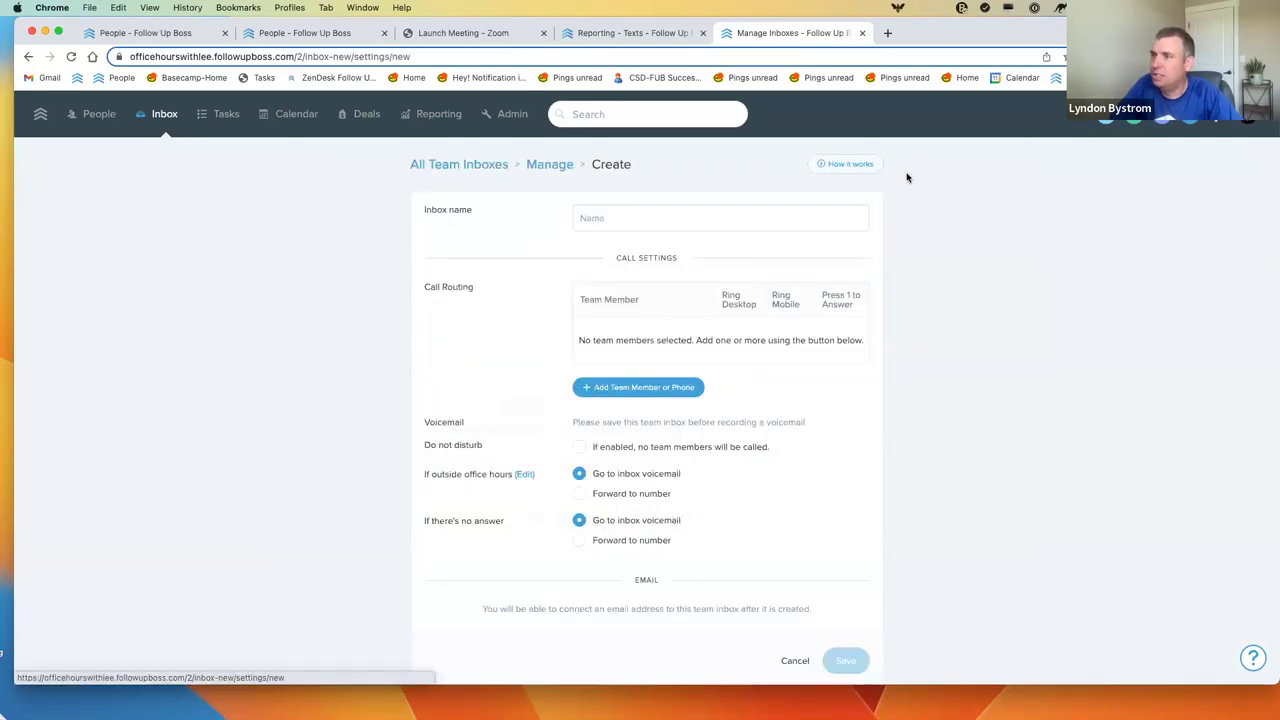
pyautogui.tripleClick(605, 251)
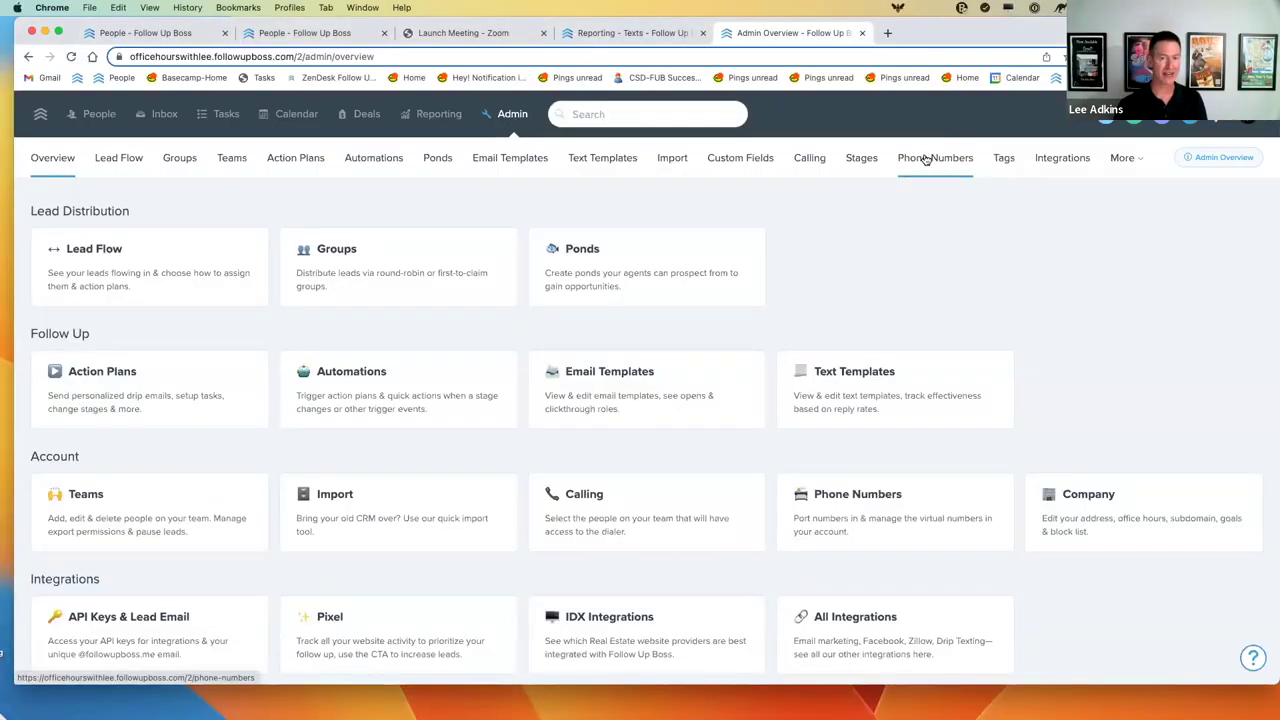
# Open the admin area's phone number management and view the available actions for the Agents over $700k inbox number.
pyautogui.click(928, 159)
pyautogui.scroll(-5, 655, 408)
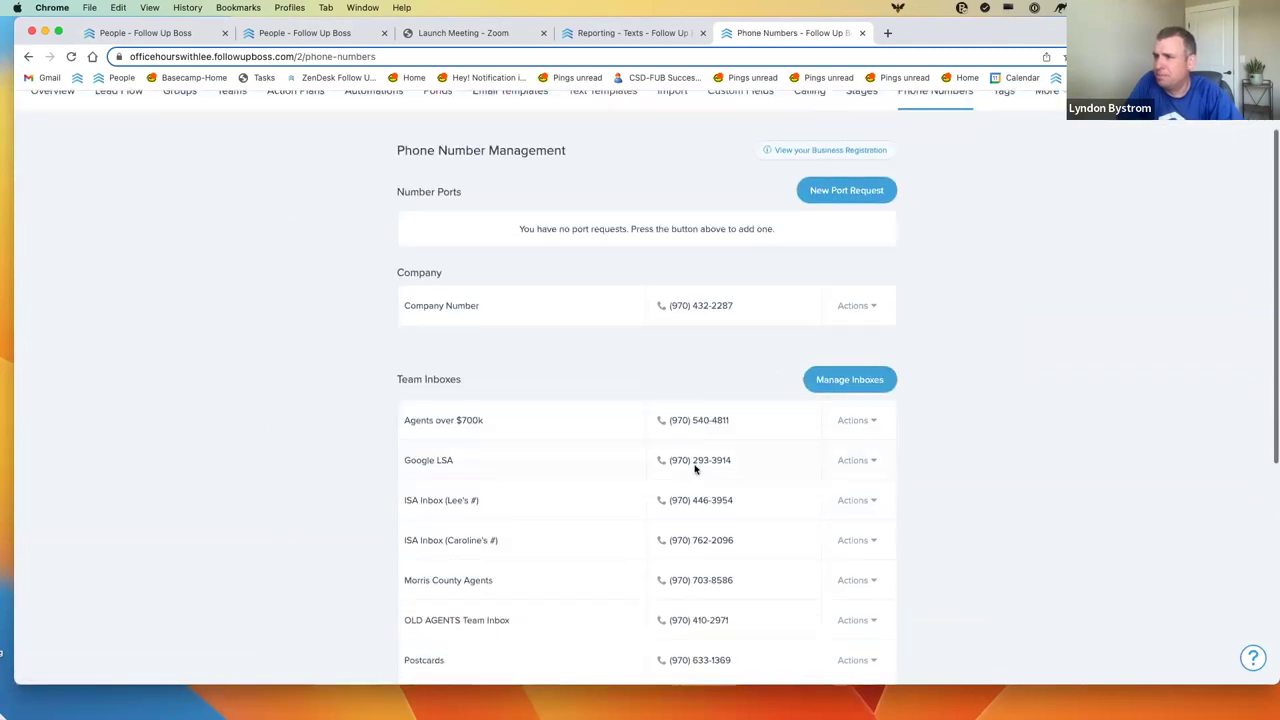
pyautogui.click(868, 250)
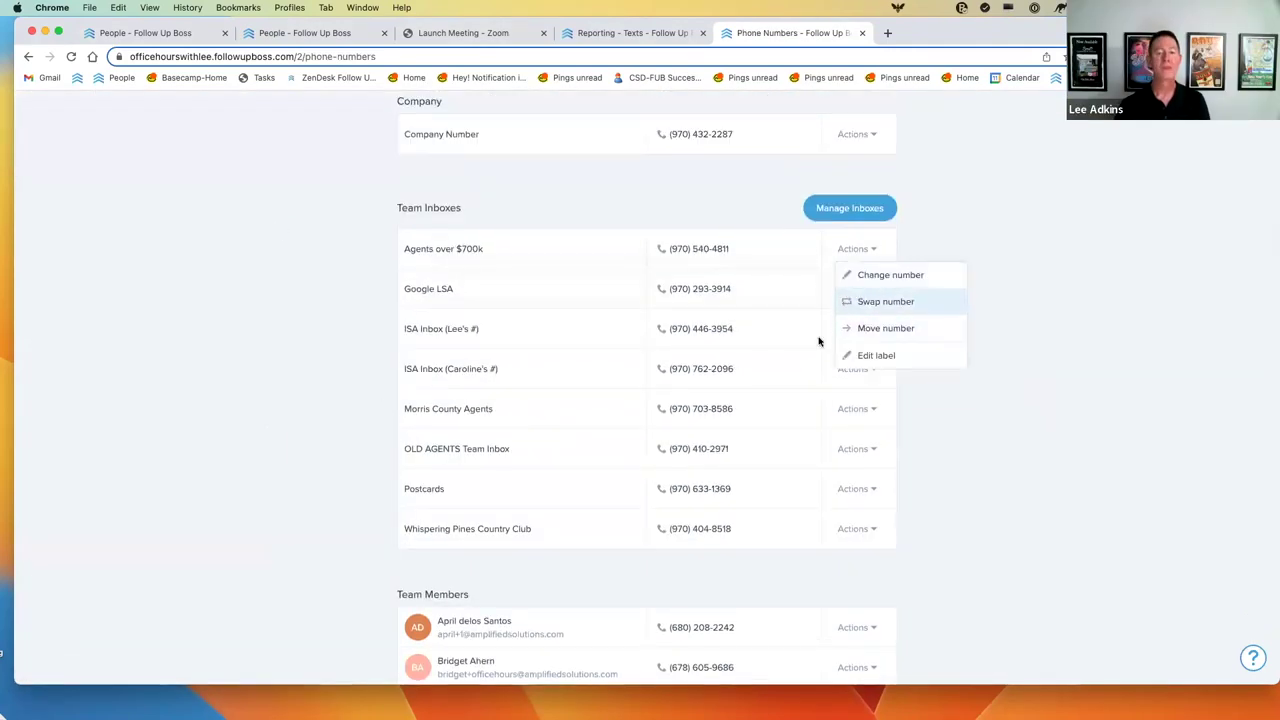
pyautogui.click(274, 394)
# View the actions available for a team member's phone number without choosing one.
pyautogui.scroll(-4, 300, 394)
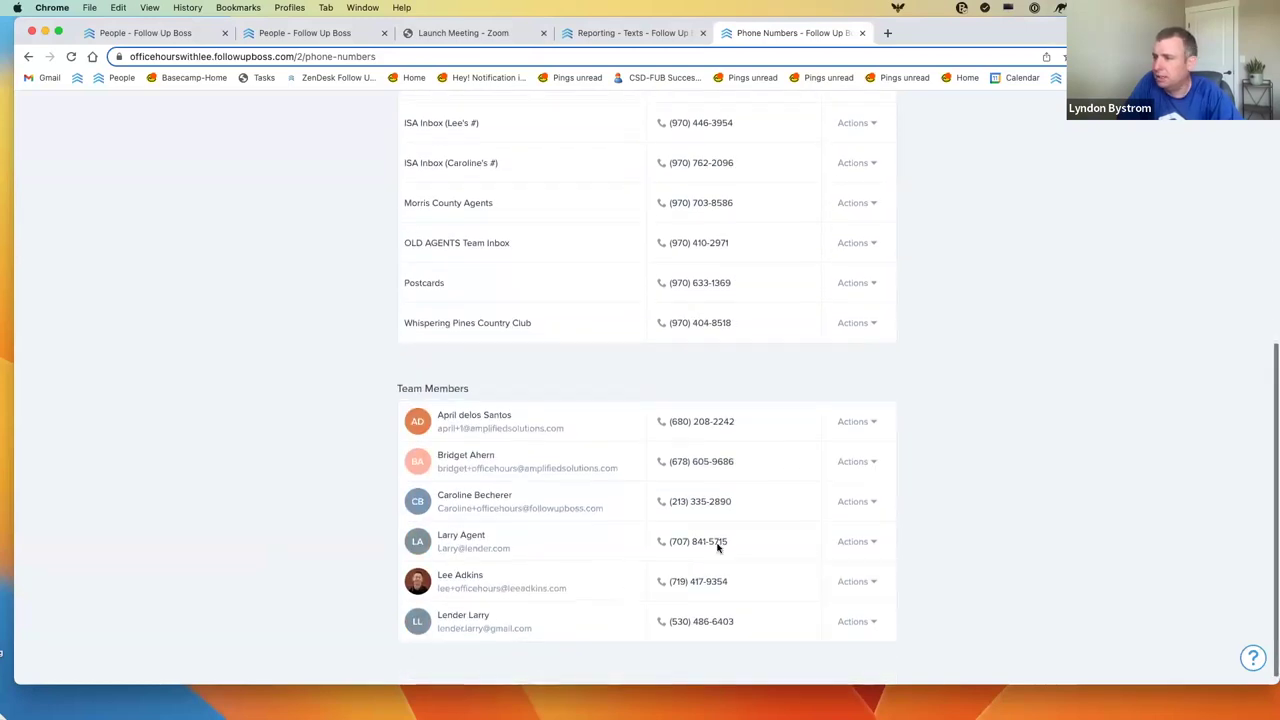
pyautogui.click(876, 584)
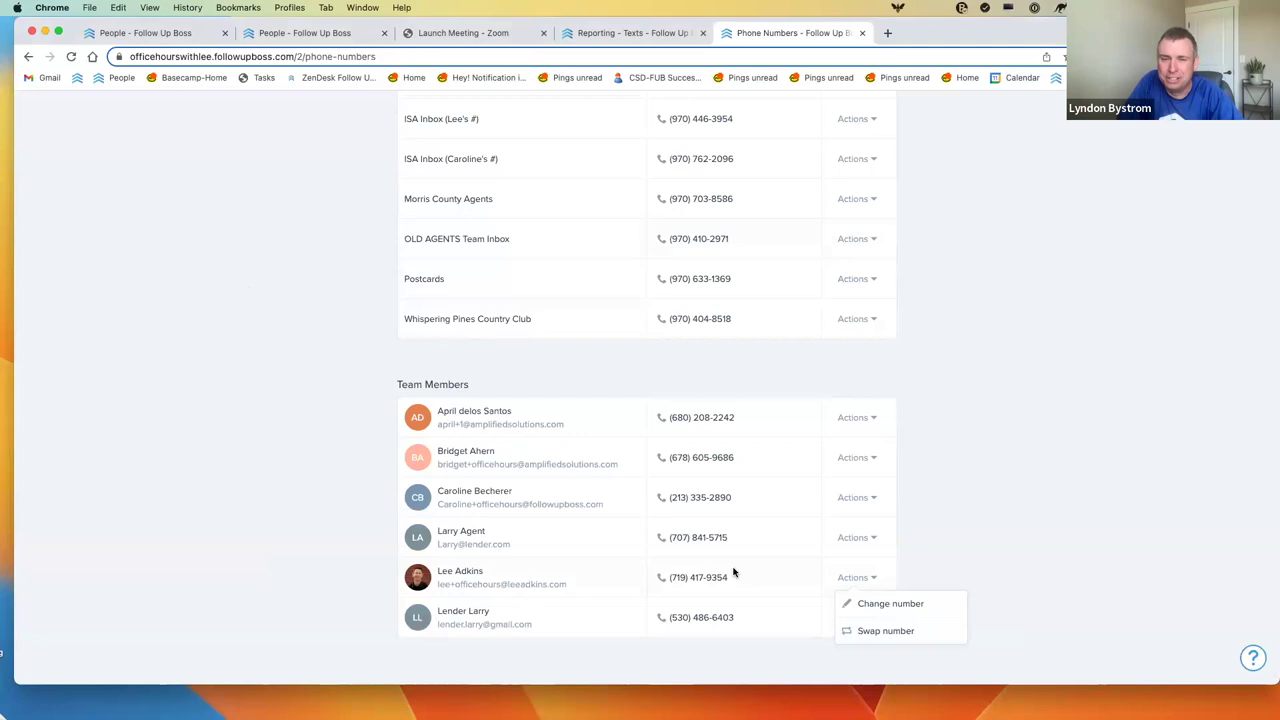
pyautogui.click(197, 335)
pyautogui.scroll(2, 197, 335)
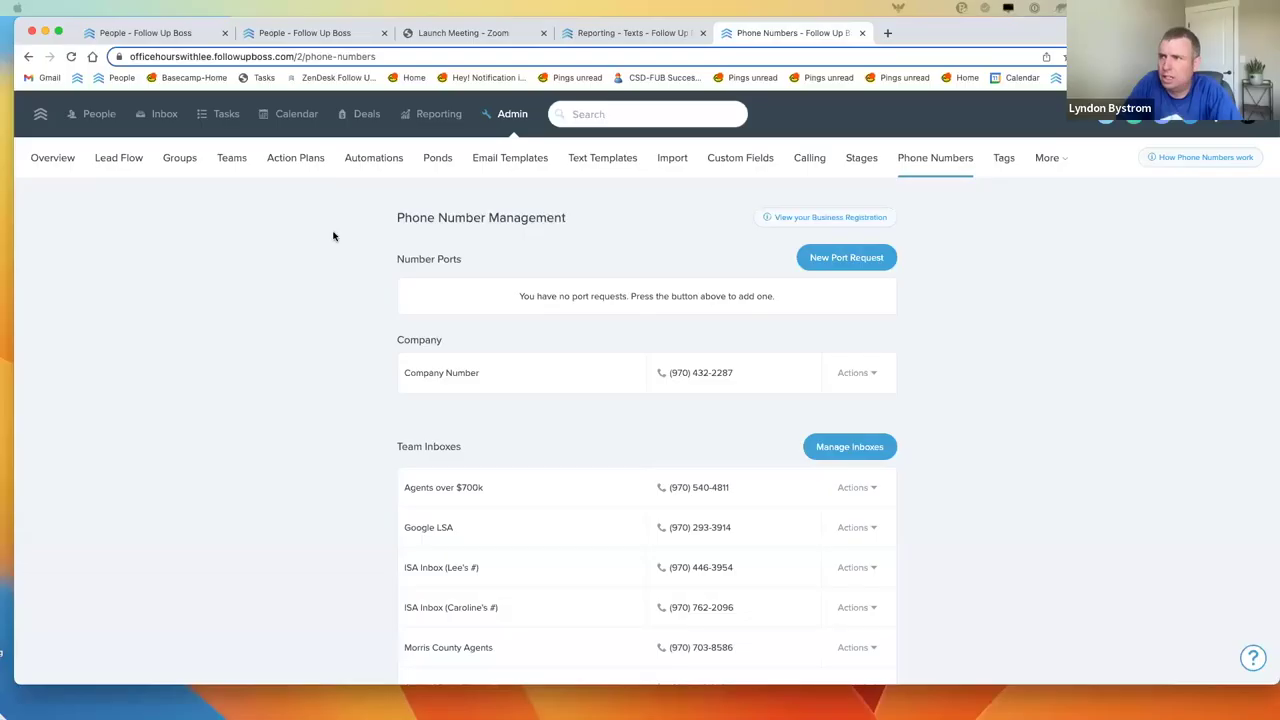
# Open the Texts report and read the explanations for Texts Sent, Delivery Rate, Opt-Outs, Carrier Filtered and Other Errors.
pyautogui.click(436, 114)
pyautogui.click(381, 160)
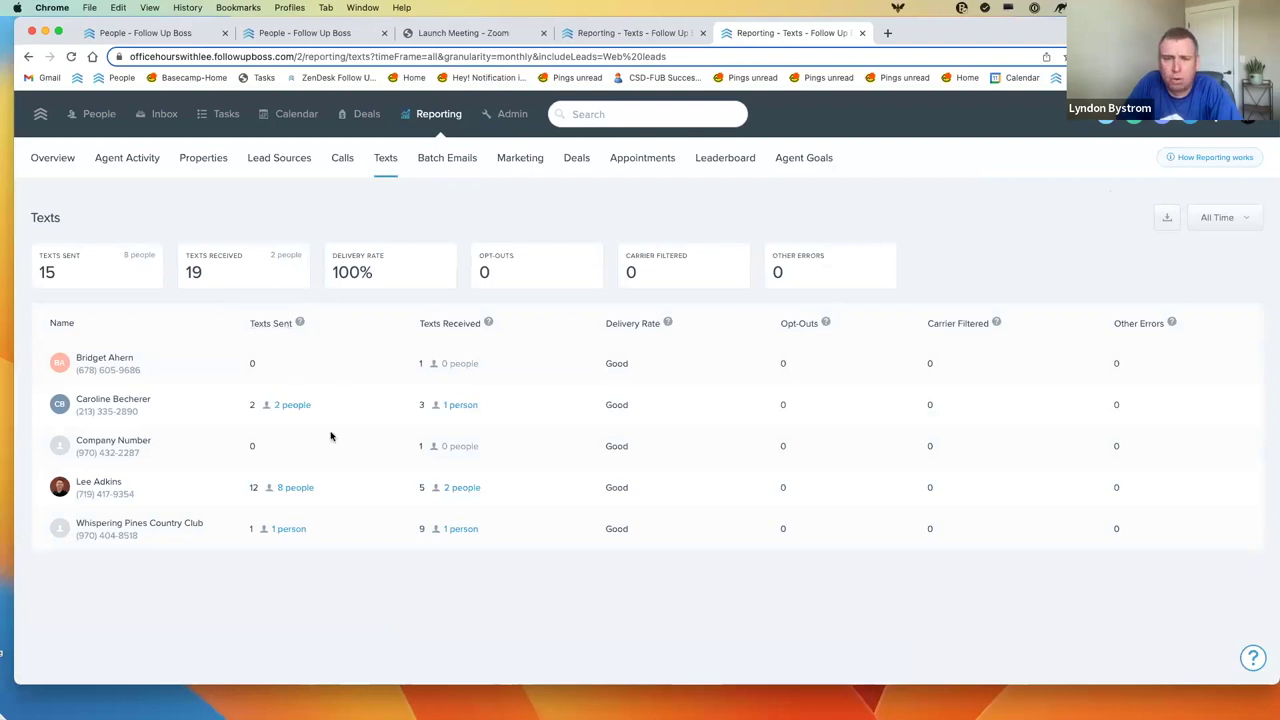
pyautogui.moveTo(299, 323)
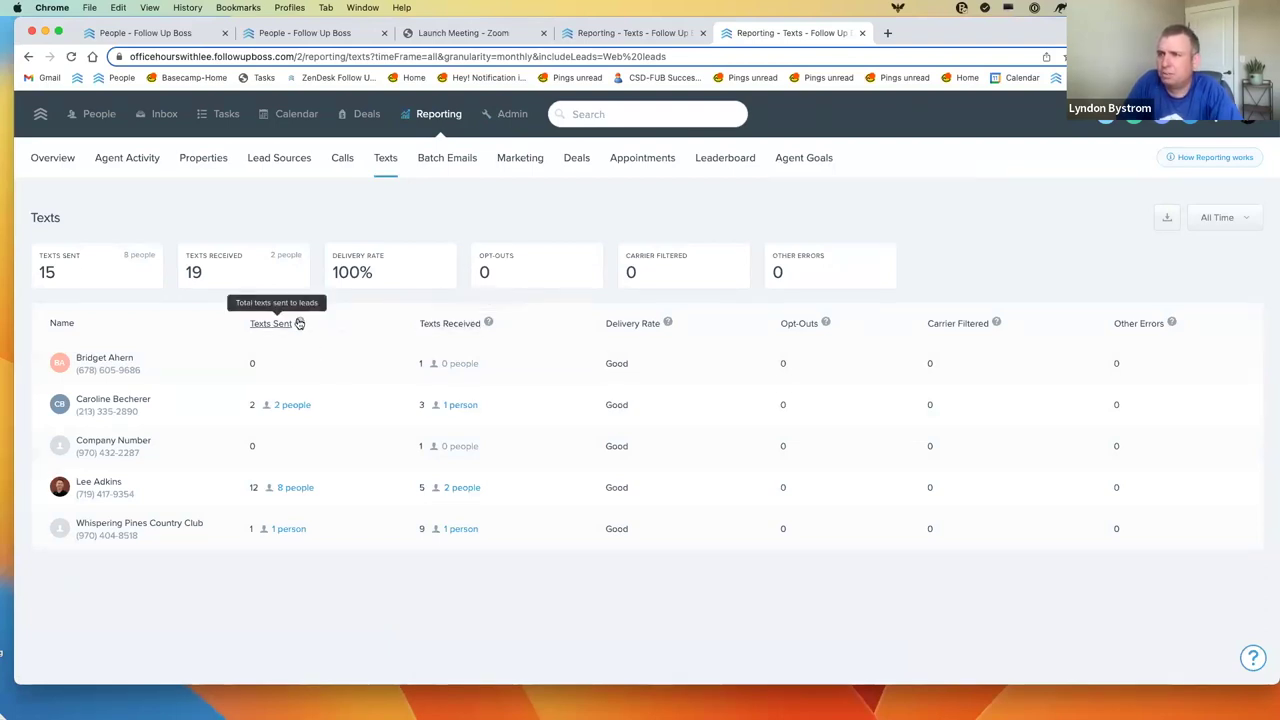
pyautogui.moveTo(666, 323)
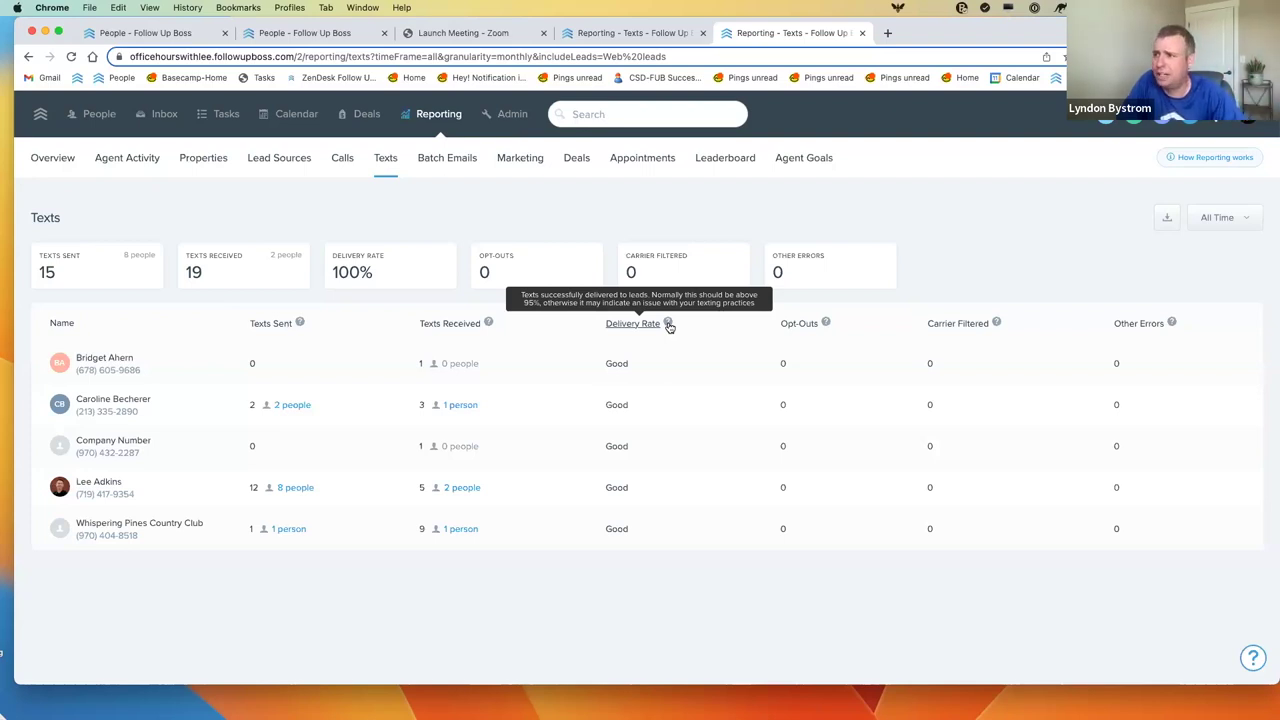
pyautogui.moveTo(826, 324)
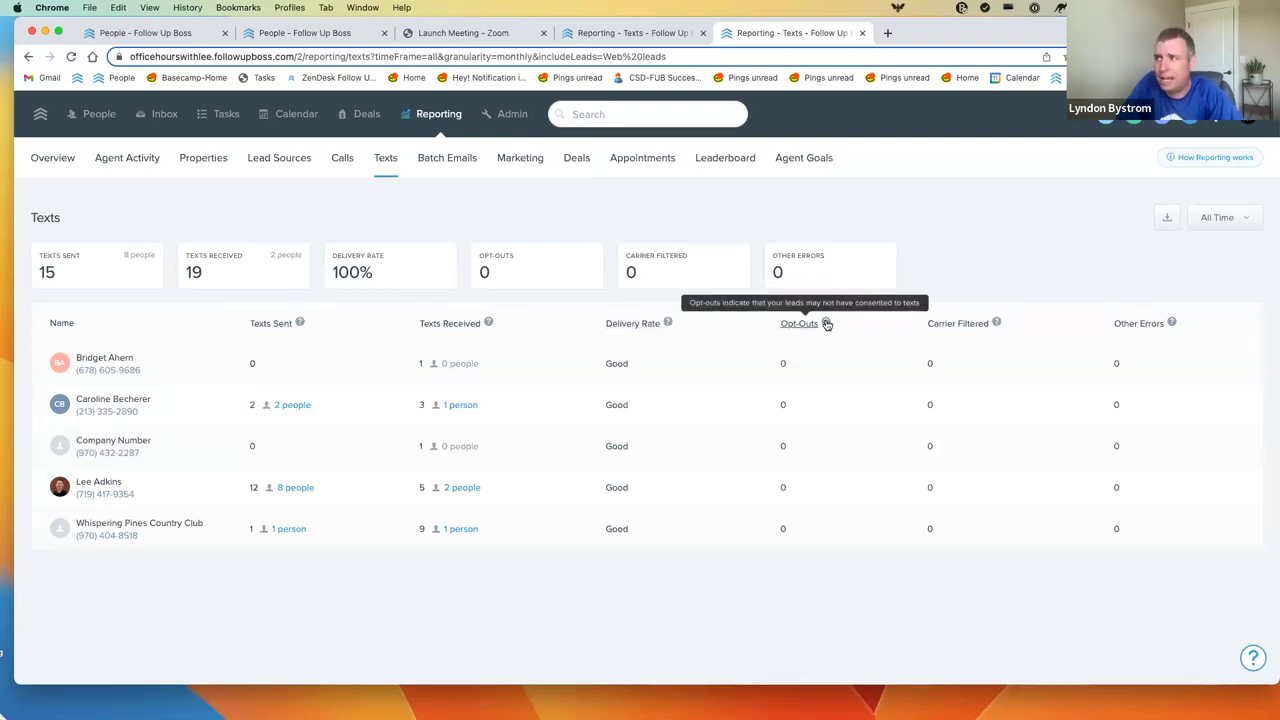
pyautogui.moveTo(995, 324)
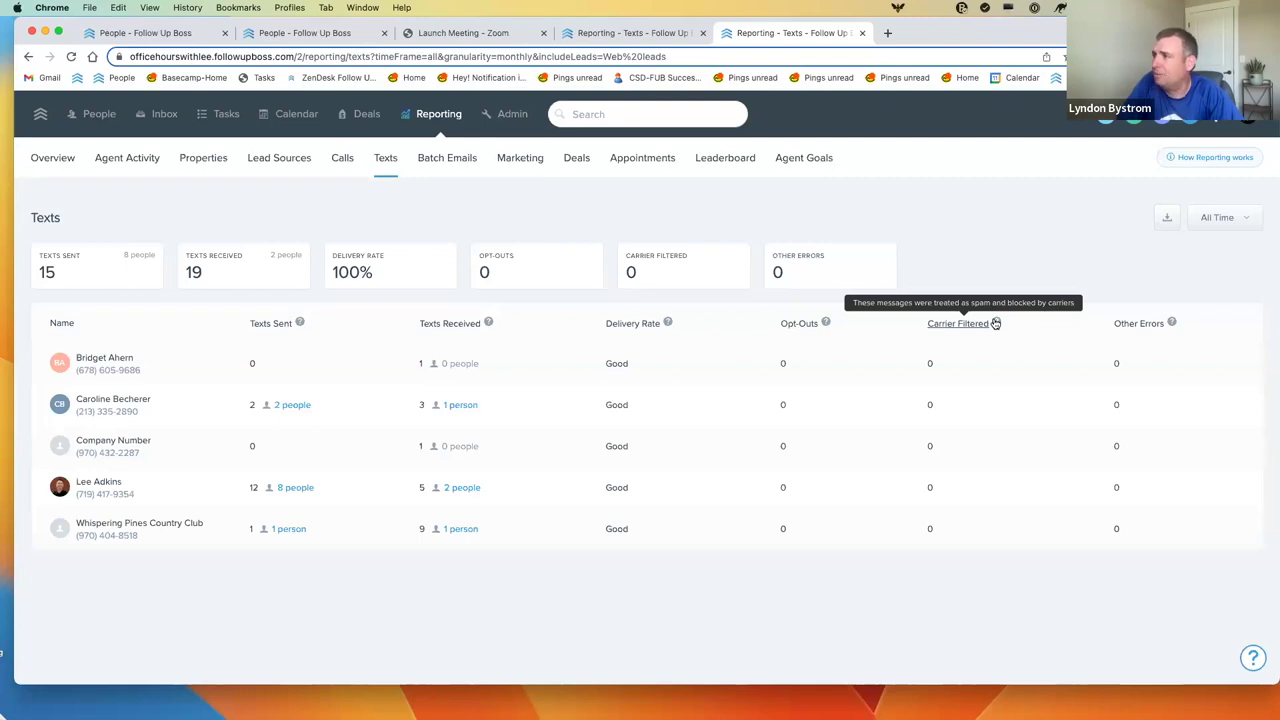
pyautogui.moveTo(1165, 324)
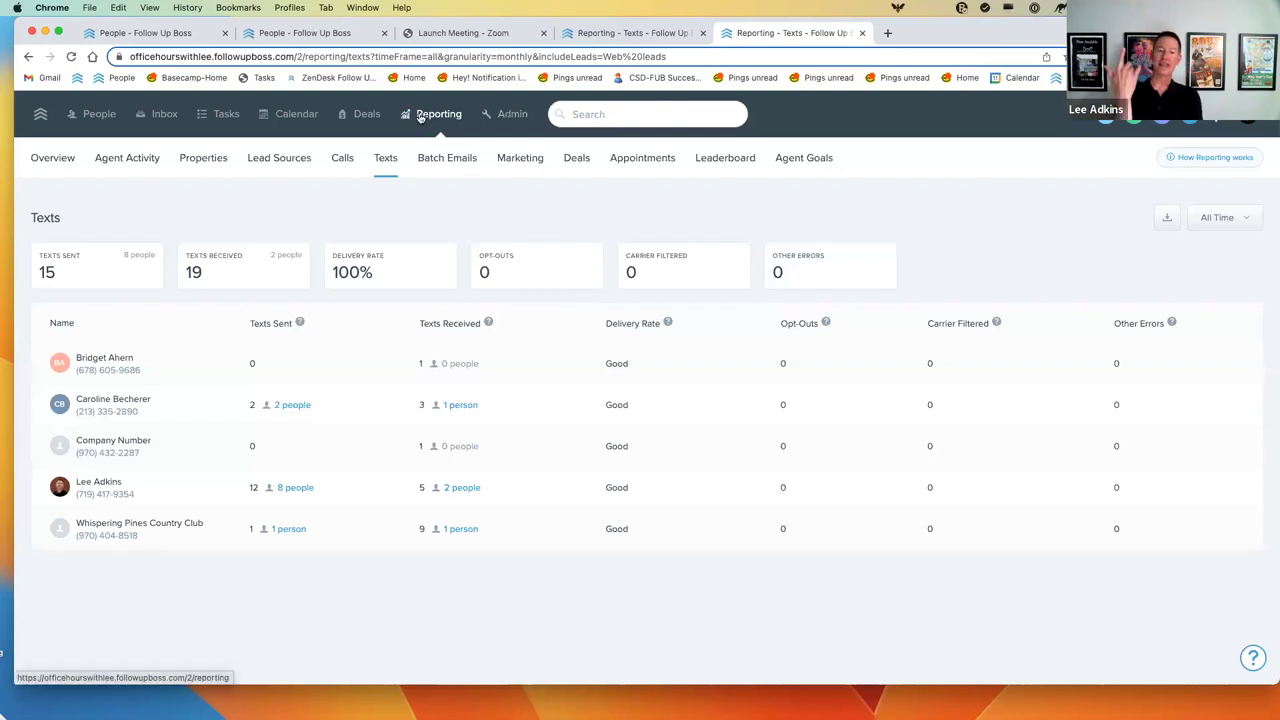
# Open the All Text Templates folder in the admin area's text templates.
pyautogui.click(510, 114)
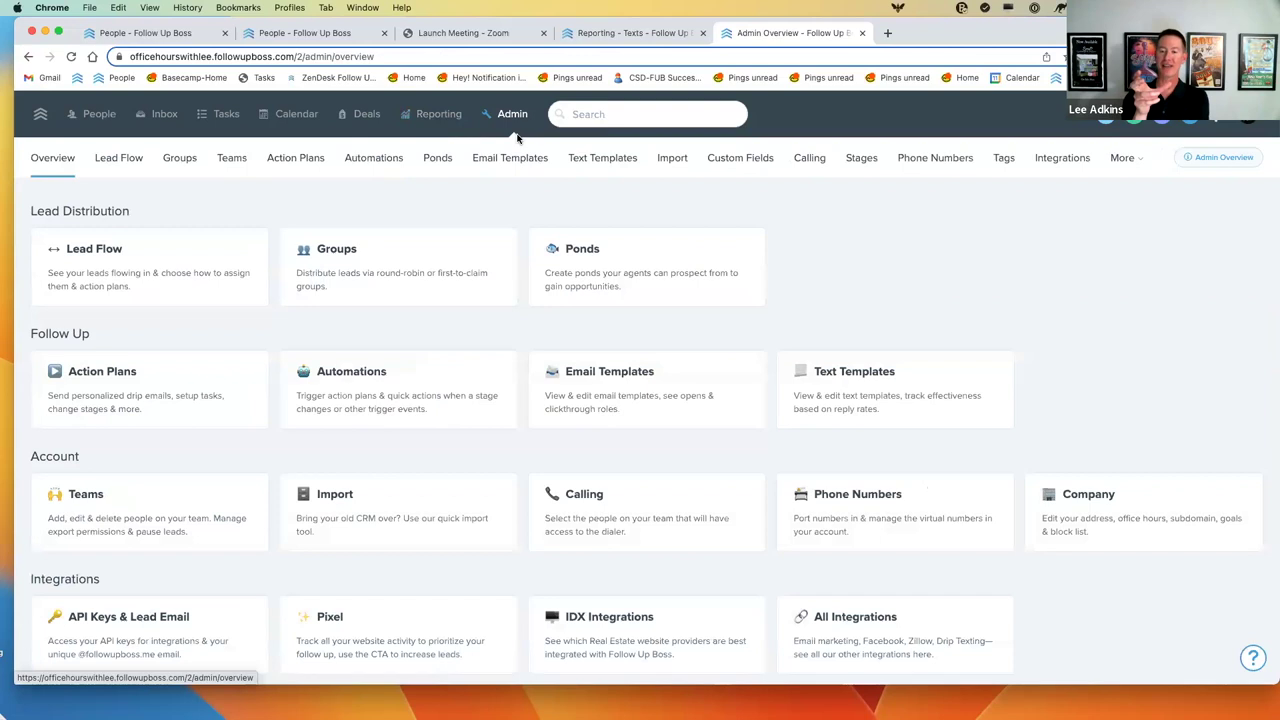
pyautogui.click(596, 157)
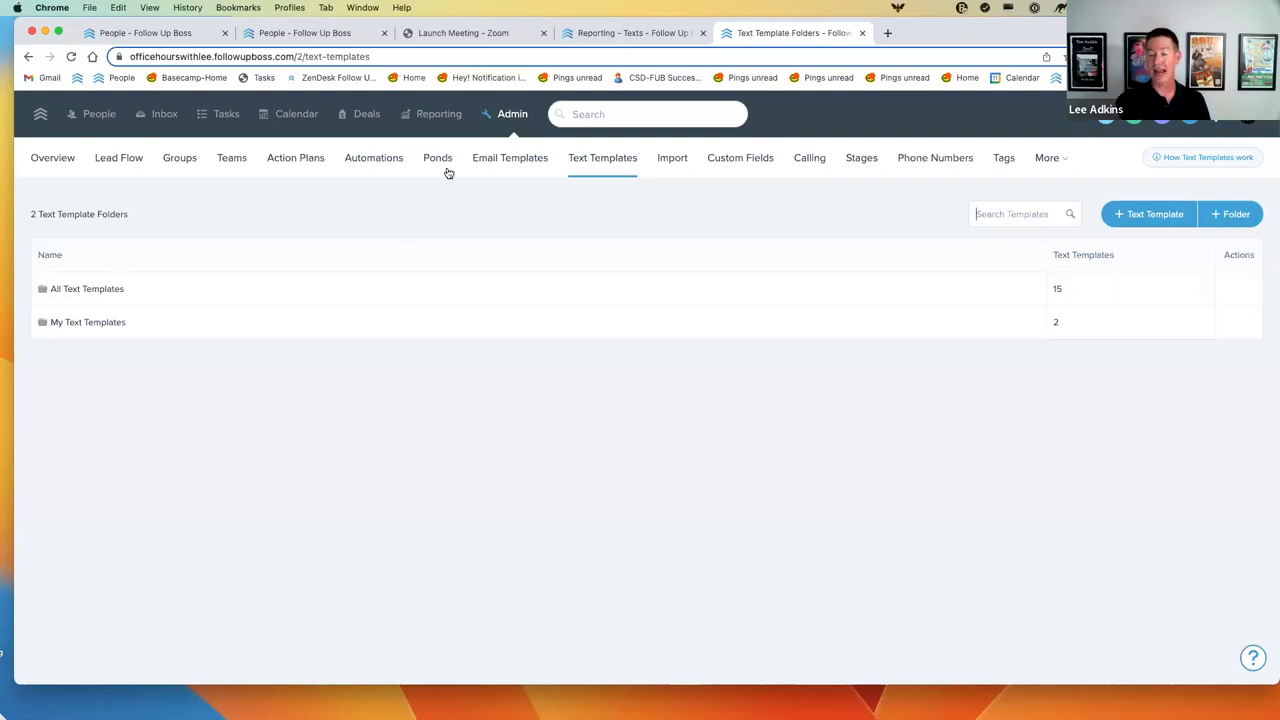
pyautogui.click(72, 290)
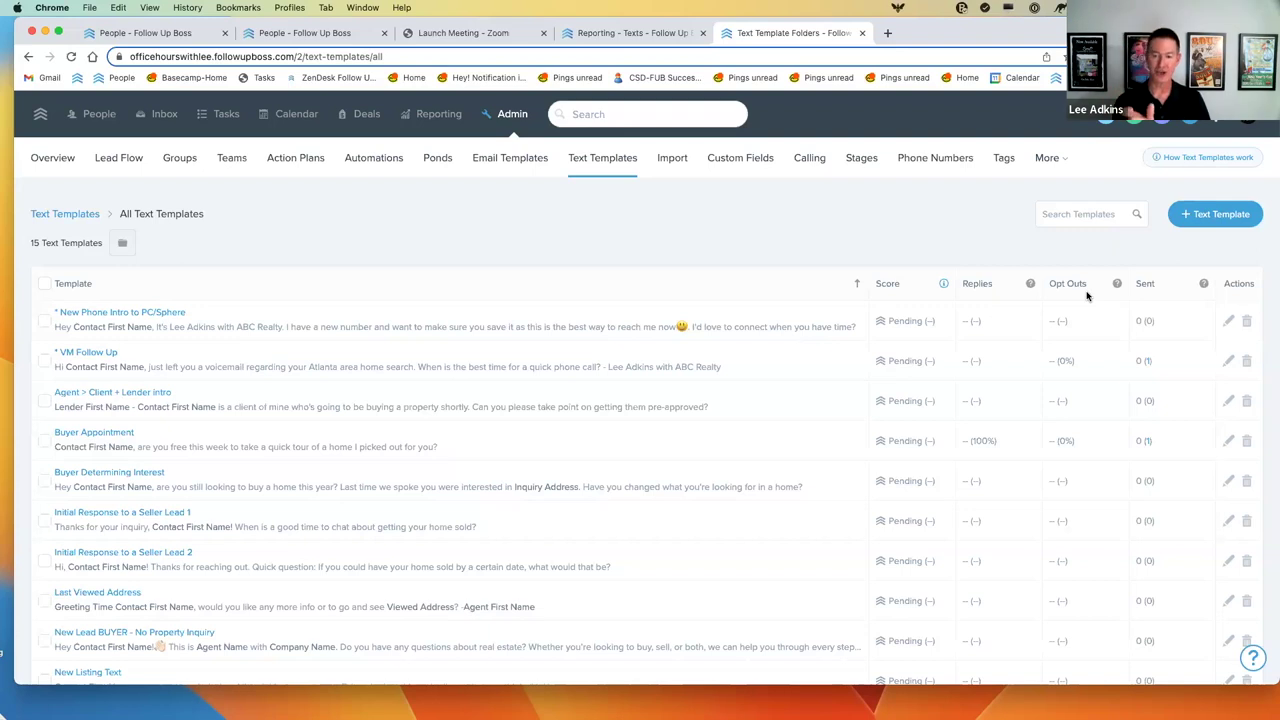
# Examine the text template list with its score, replies, opt-outs and sent columns.
pyautogui.scroll(-2, 1087, 295)
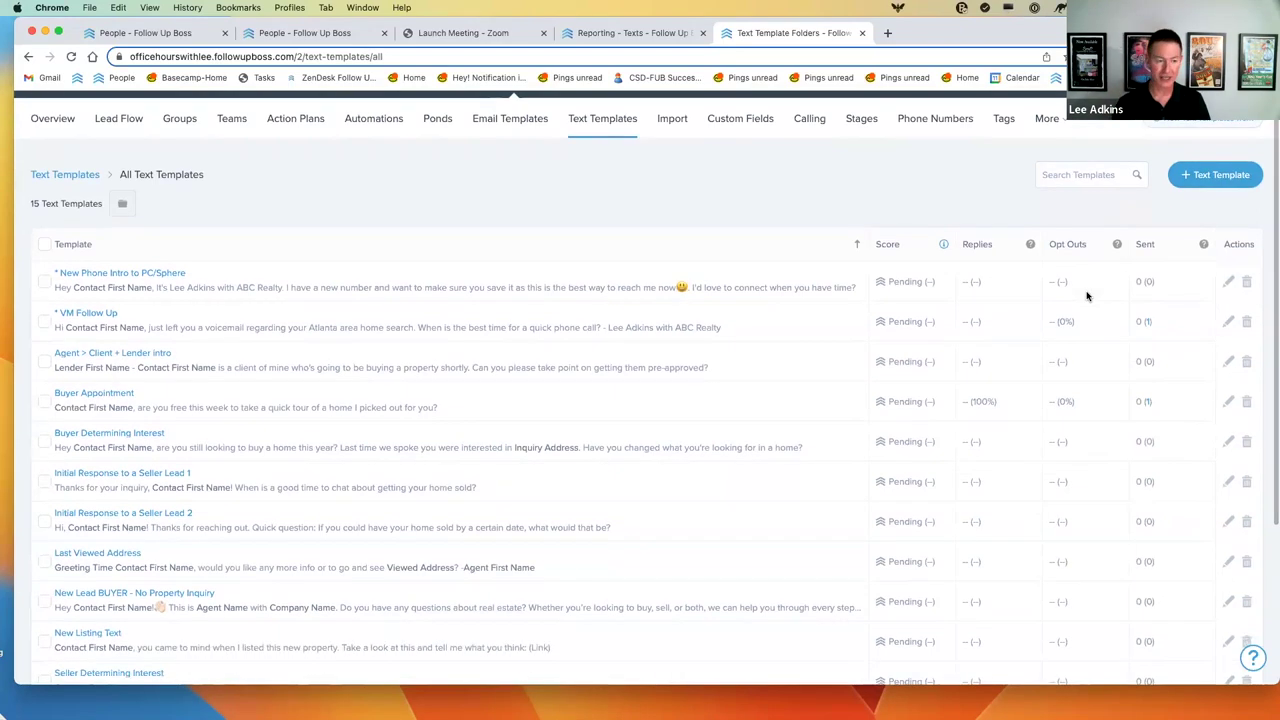
pyautogui.scroll(-1, 1087, 295)
pyautogui.scroll(3, 1087, 295)
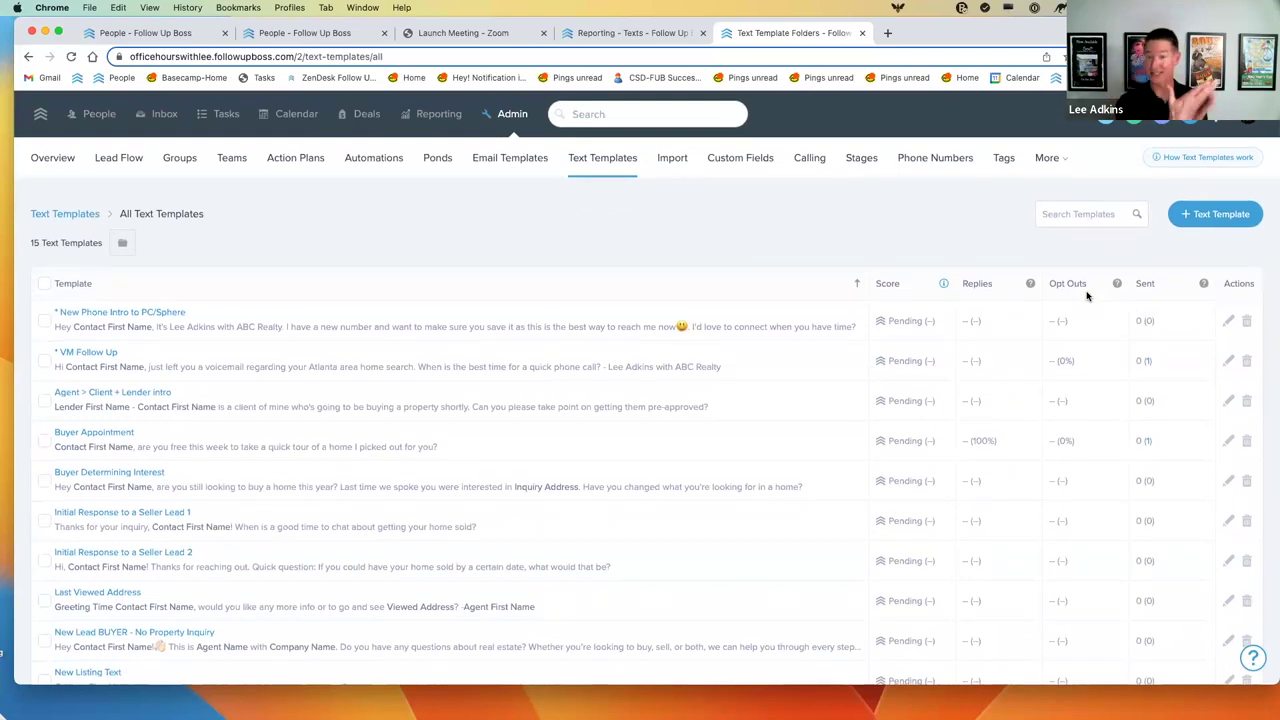
pyautogui.scroll(-3, 1087, 295)
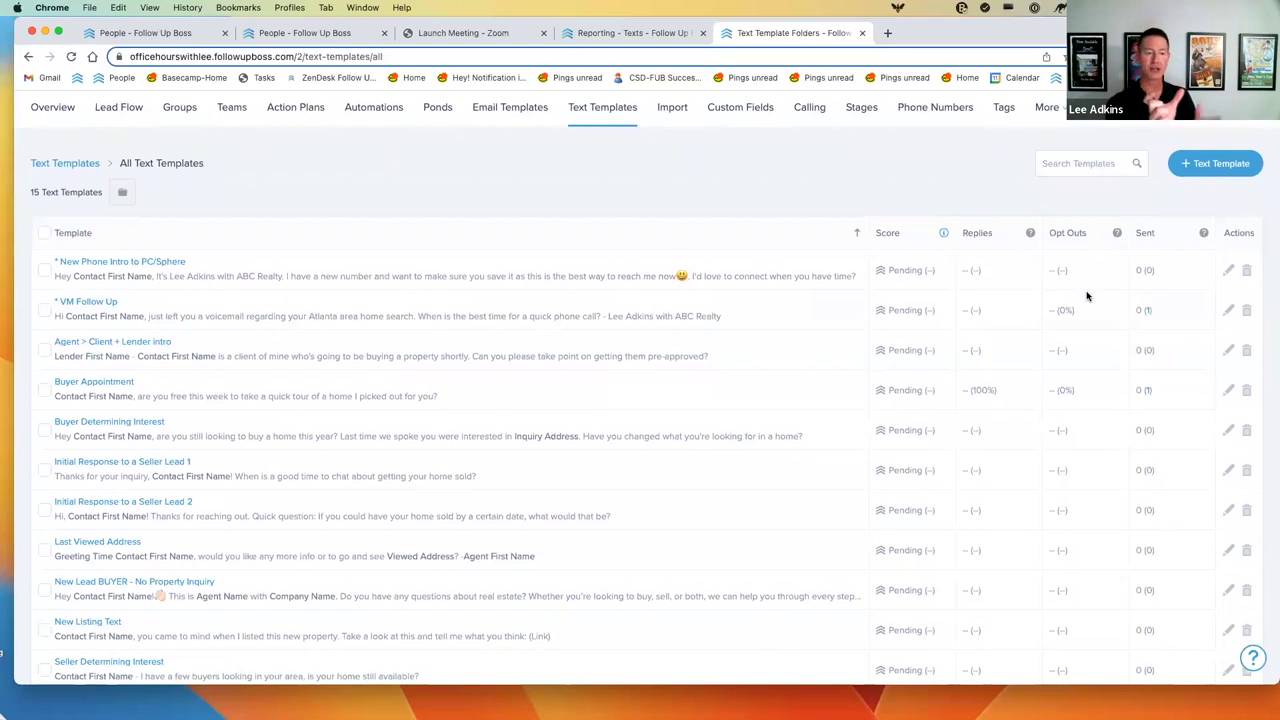
pyautogui.scroll(-2, 1087, 295)
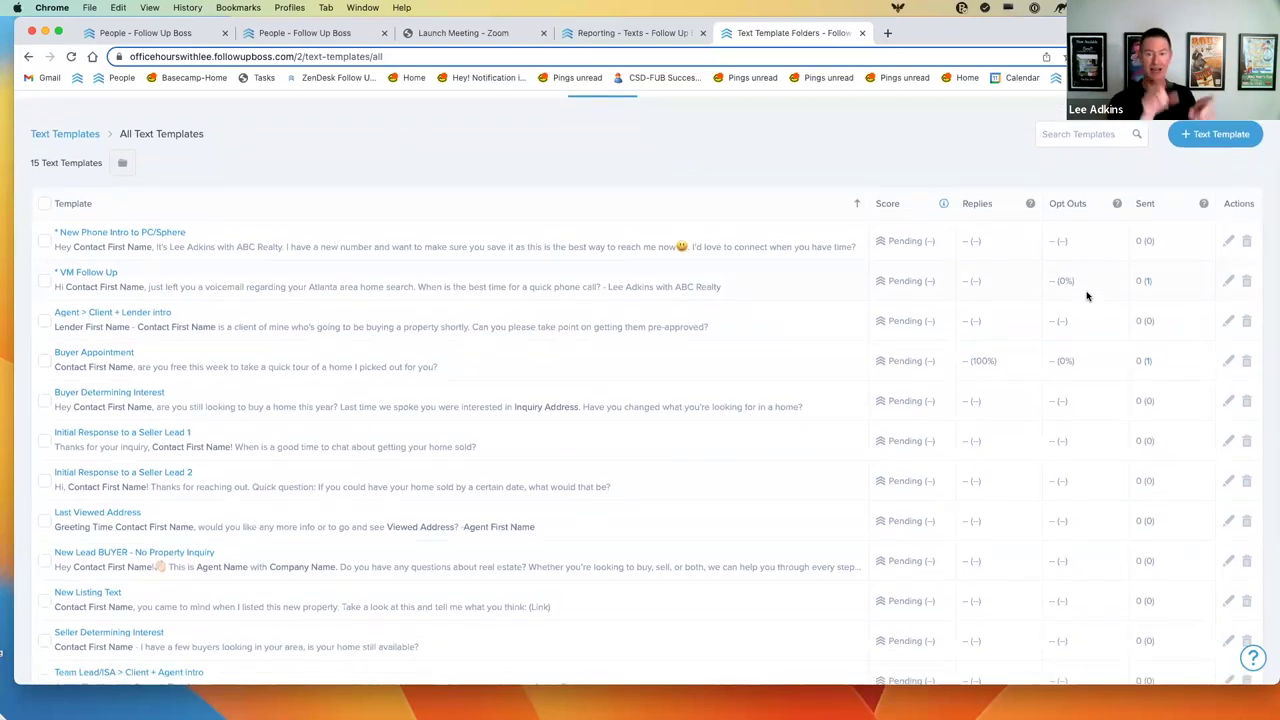
pyautogui.scroll(4, 1087, 295)
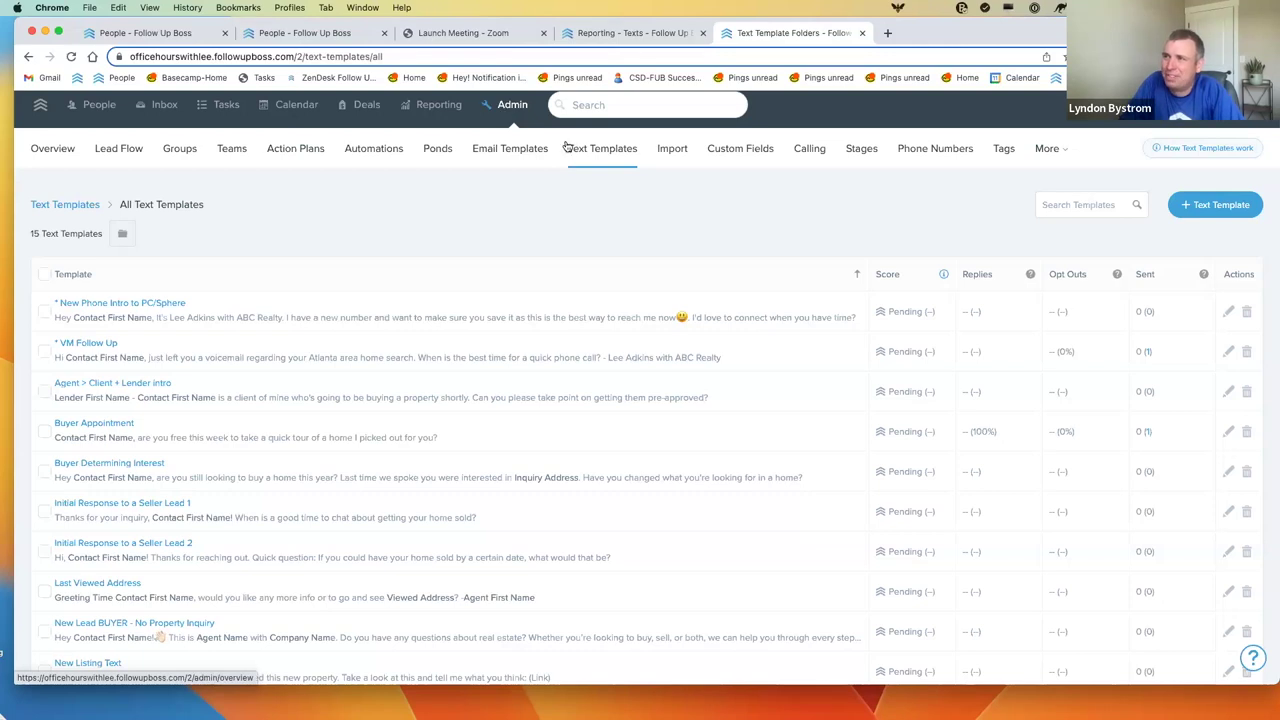
pyautogui.scroll(-1, 957, 371)
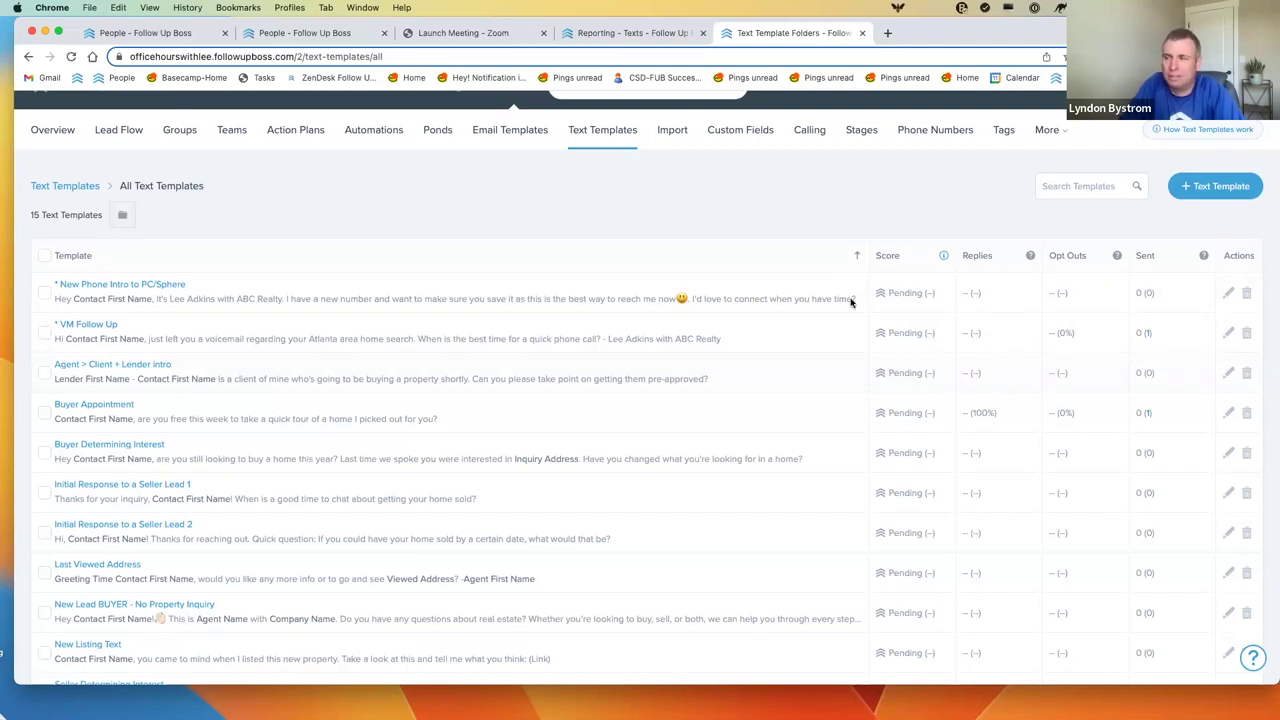
pyautogui.scroll(1, 700, 250)
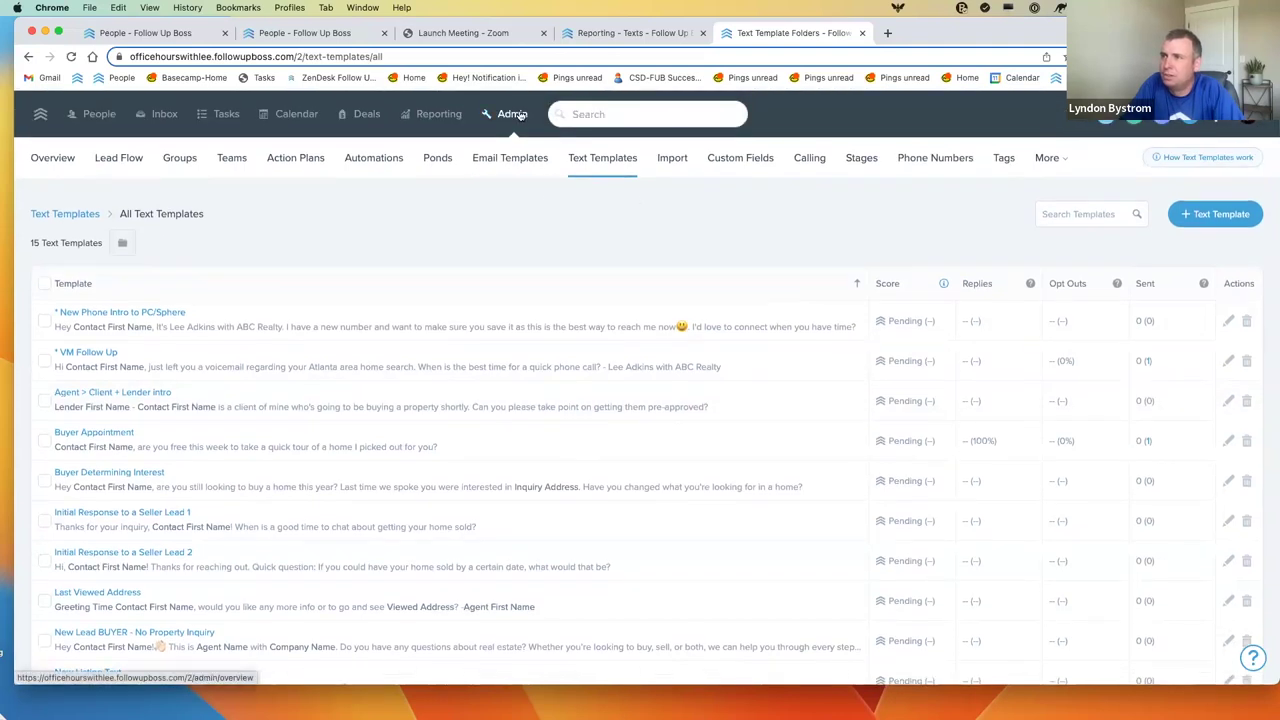
# Open the reports overview and return to the admin overview.
pyautogui.click(436, 114)
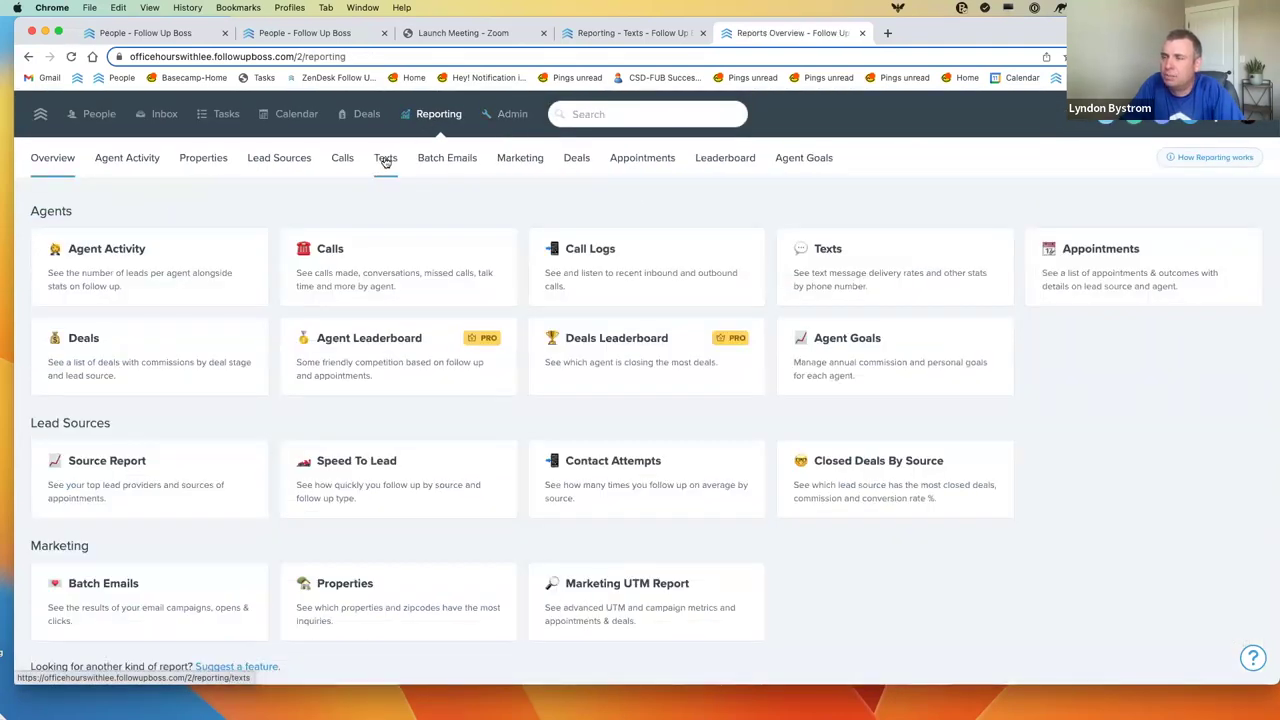
pyautogui.click(512, 114)
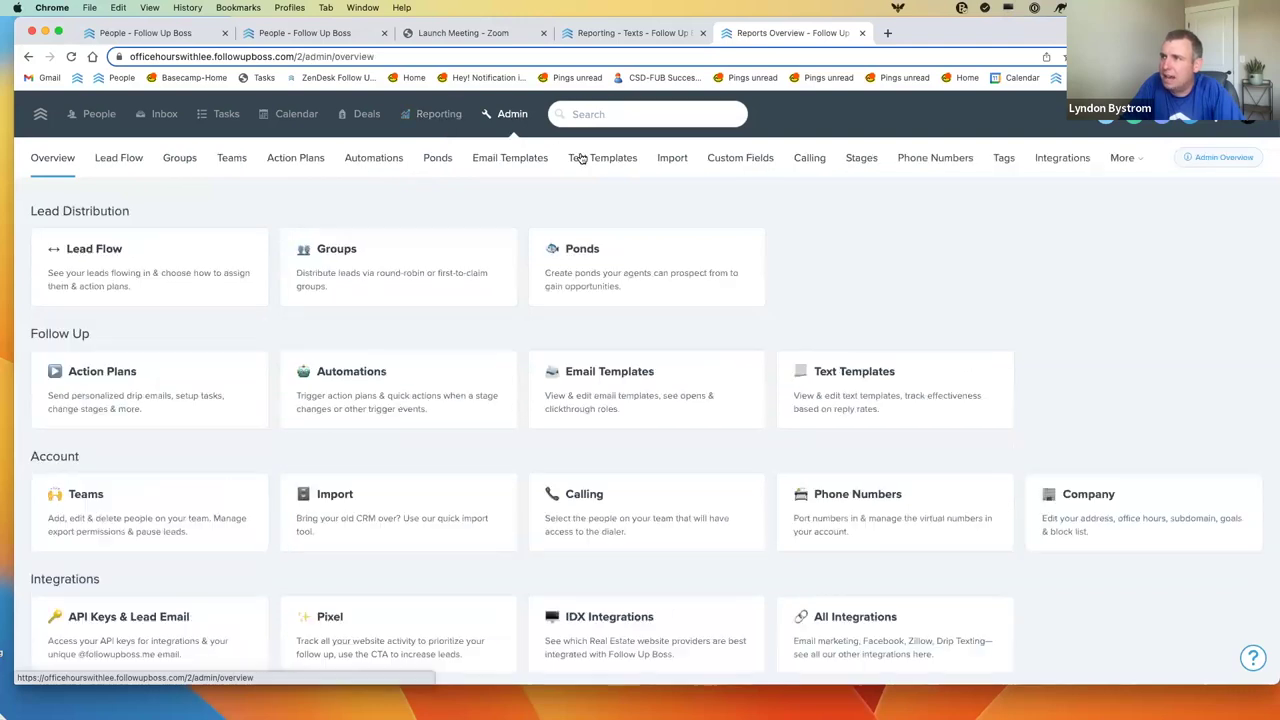